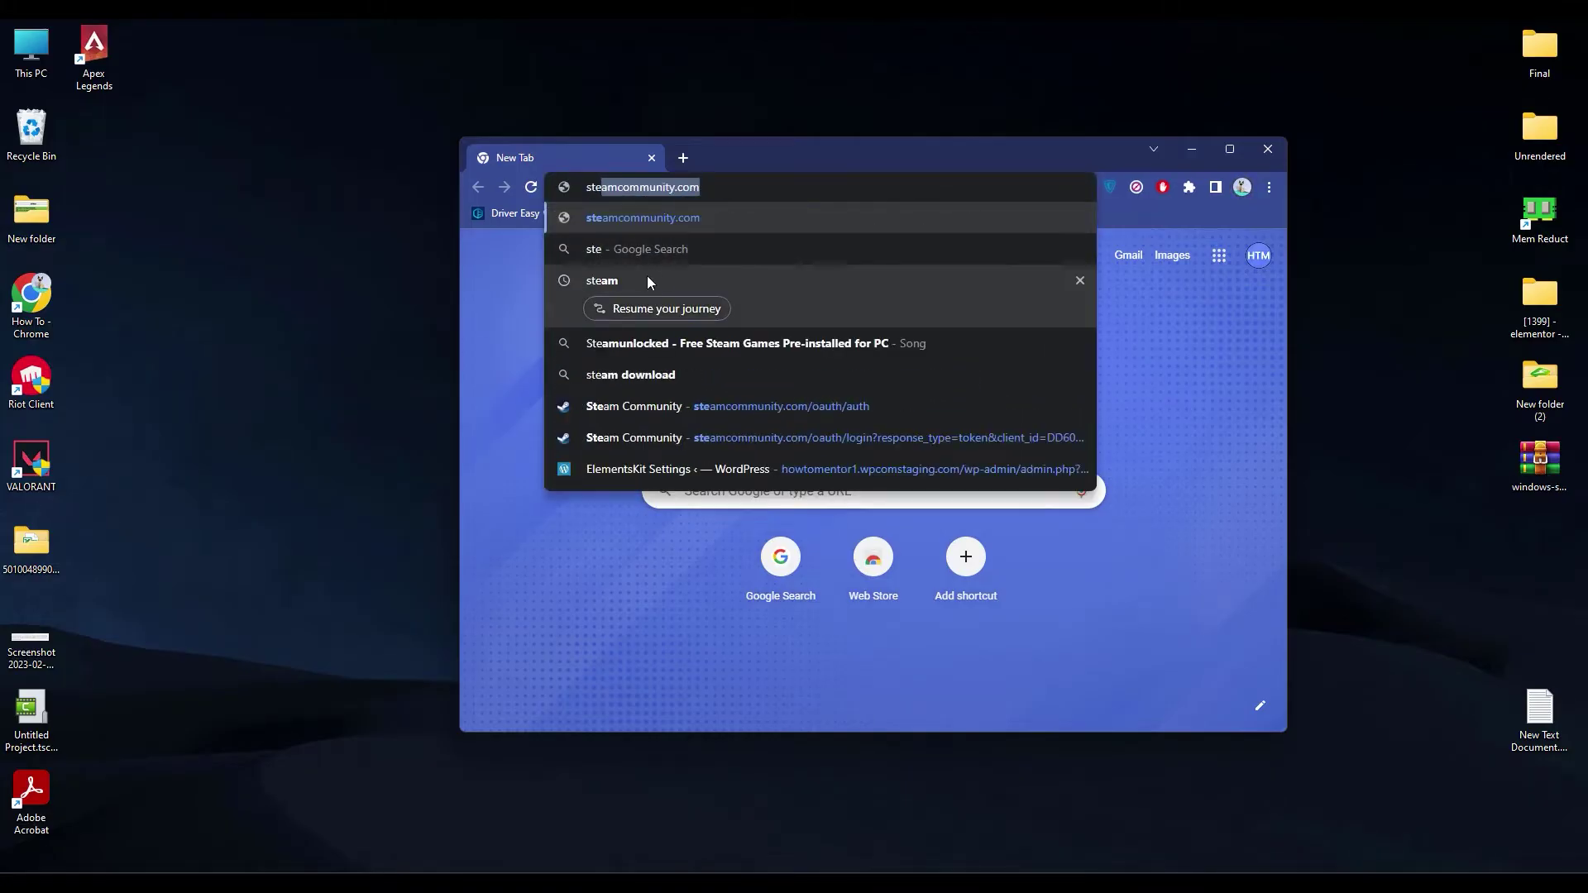
Search the web for steam, open the official Steam store website, and maximize the browser window.
click(648, 279)
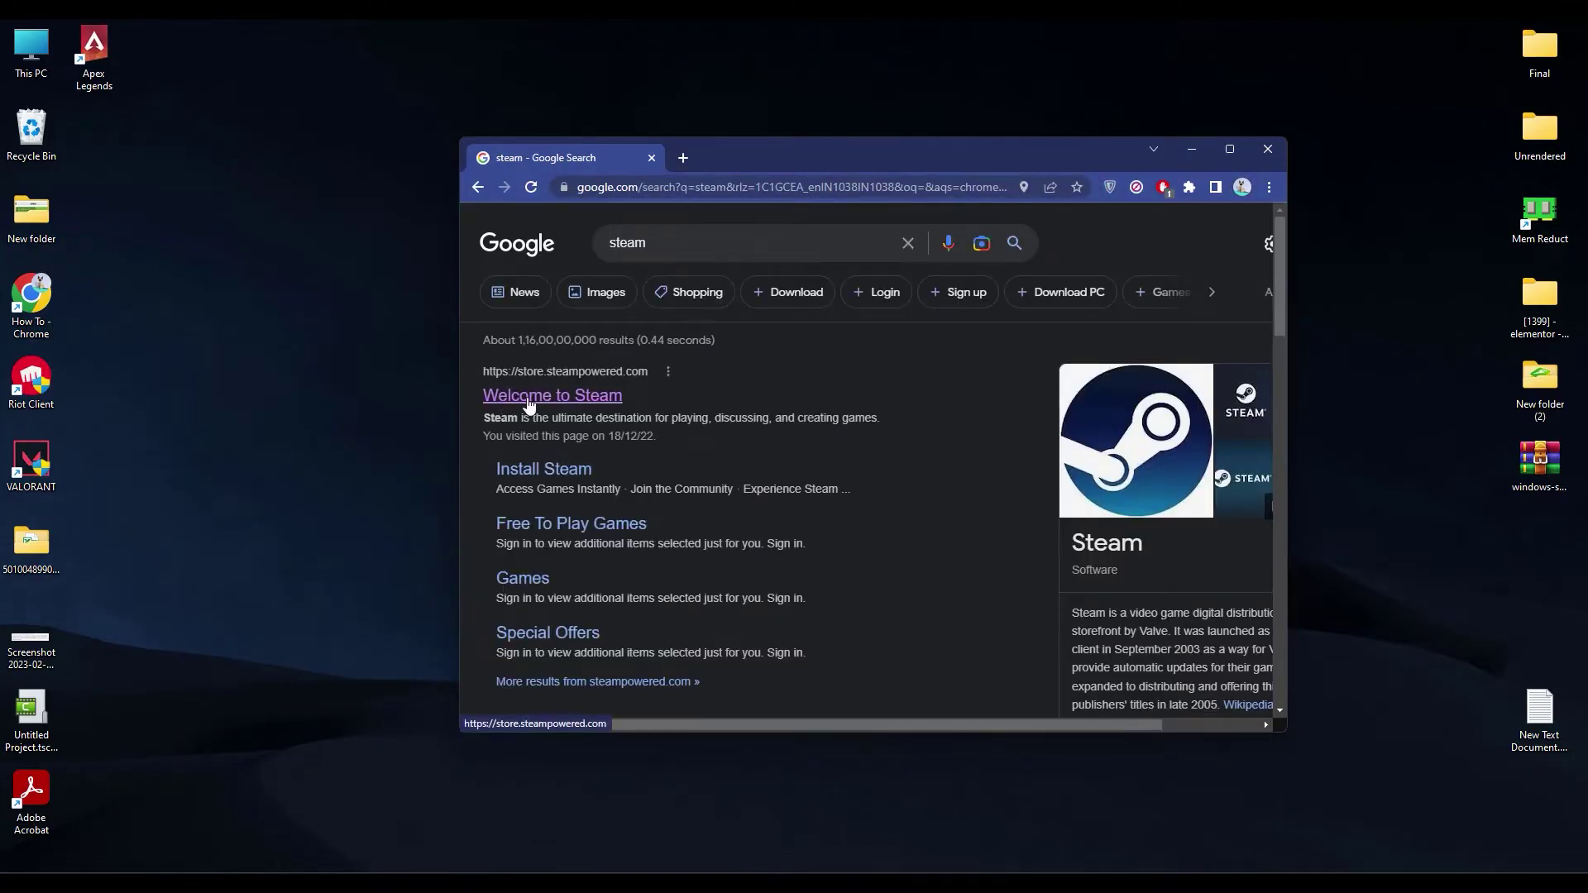
click(529, 401)
double_click(976, 149)
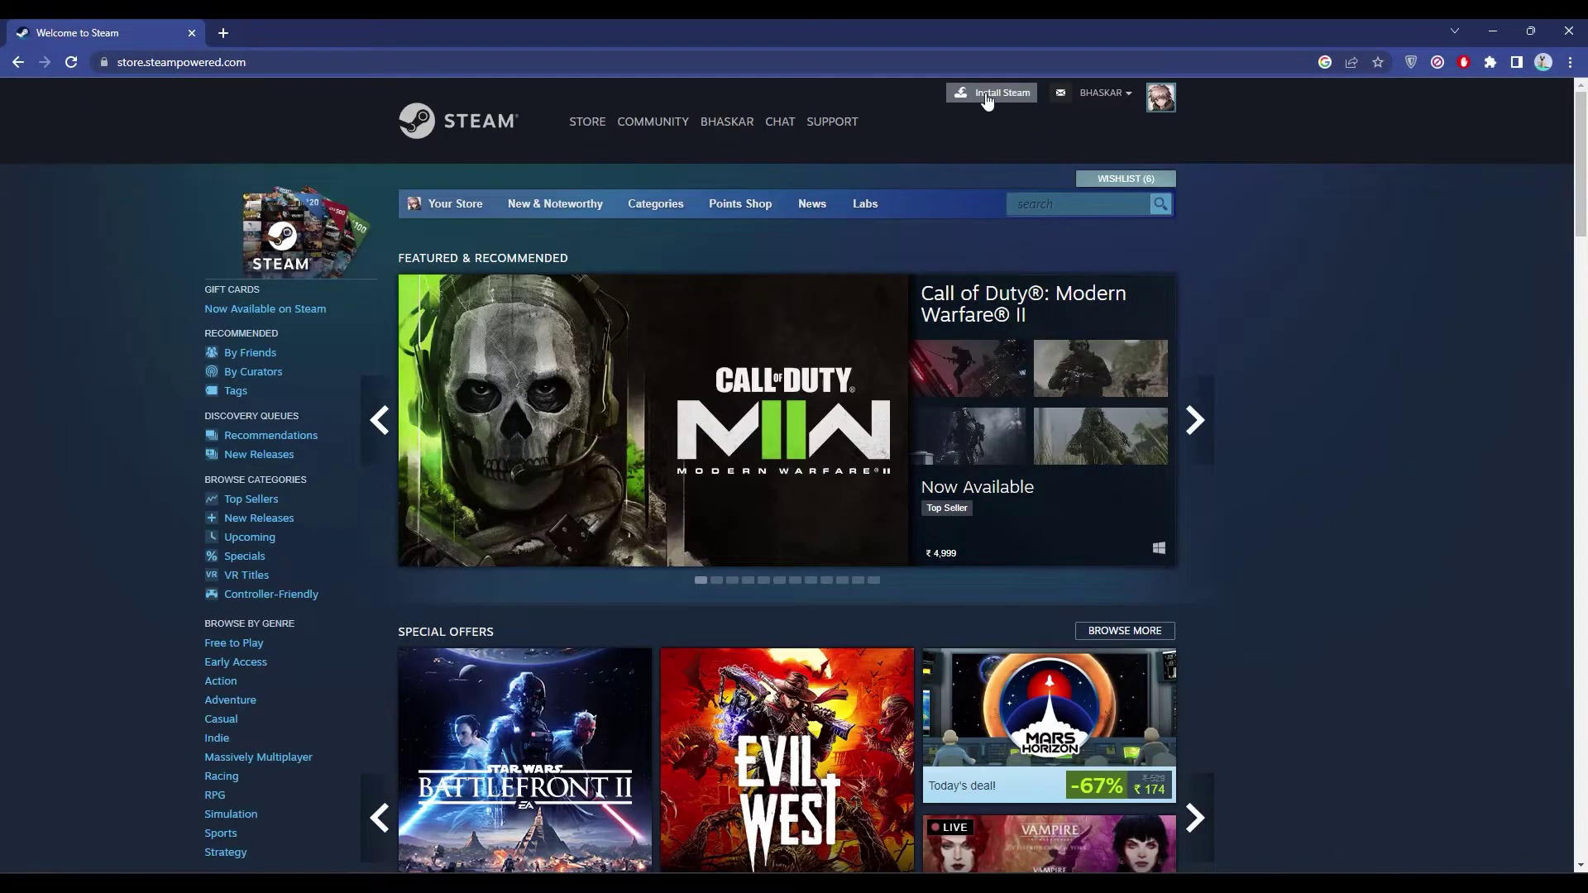
Download the Windows Steam installer from the Steam install page, saving SteamSetup.exe to the Desktop, and minimize the browser.
click(1031, 223)
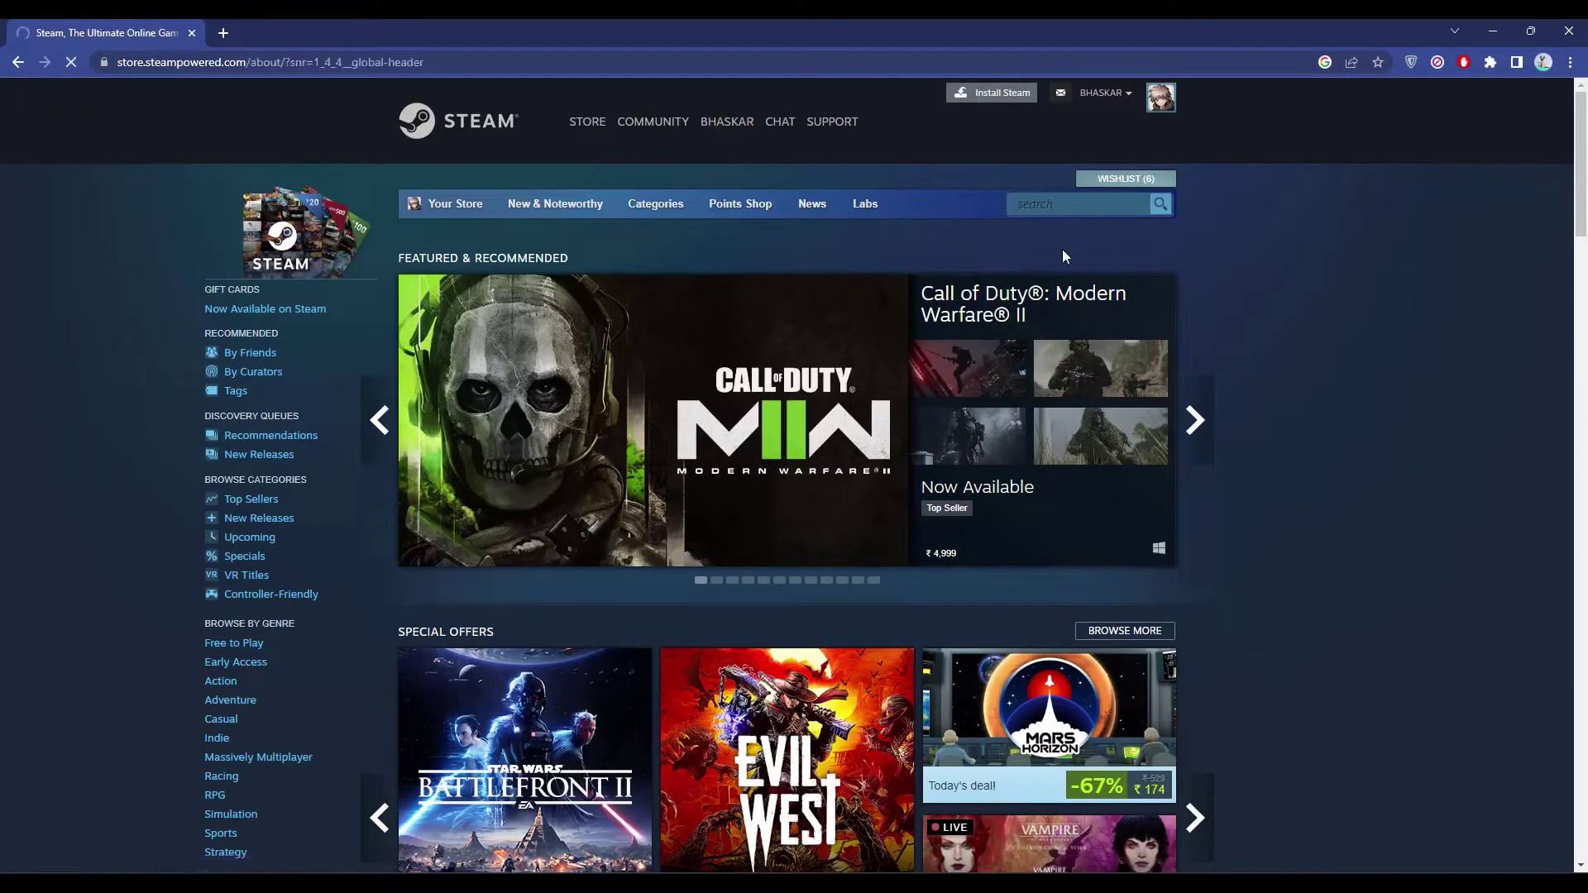
key(alt+Left)
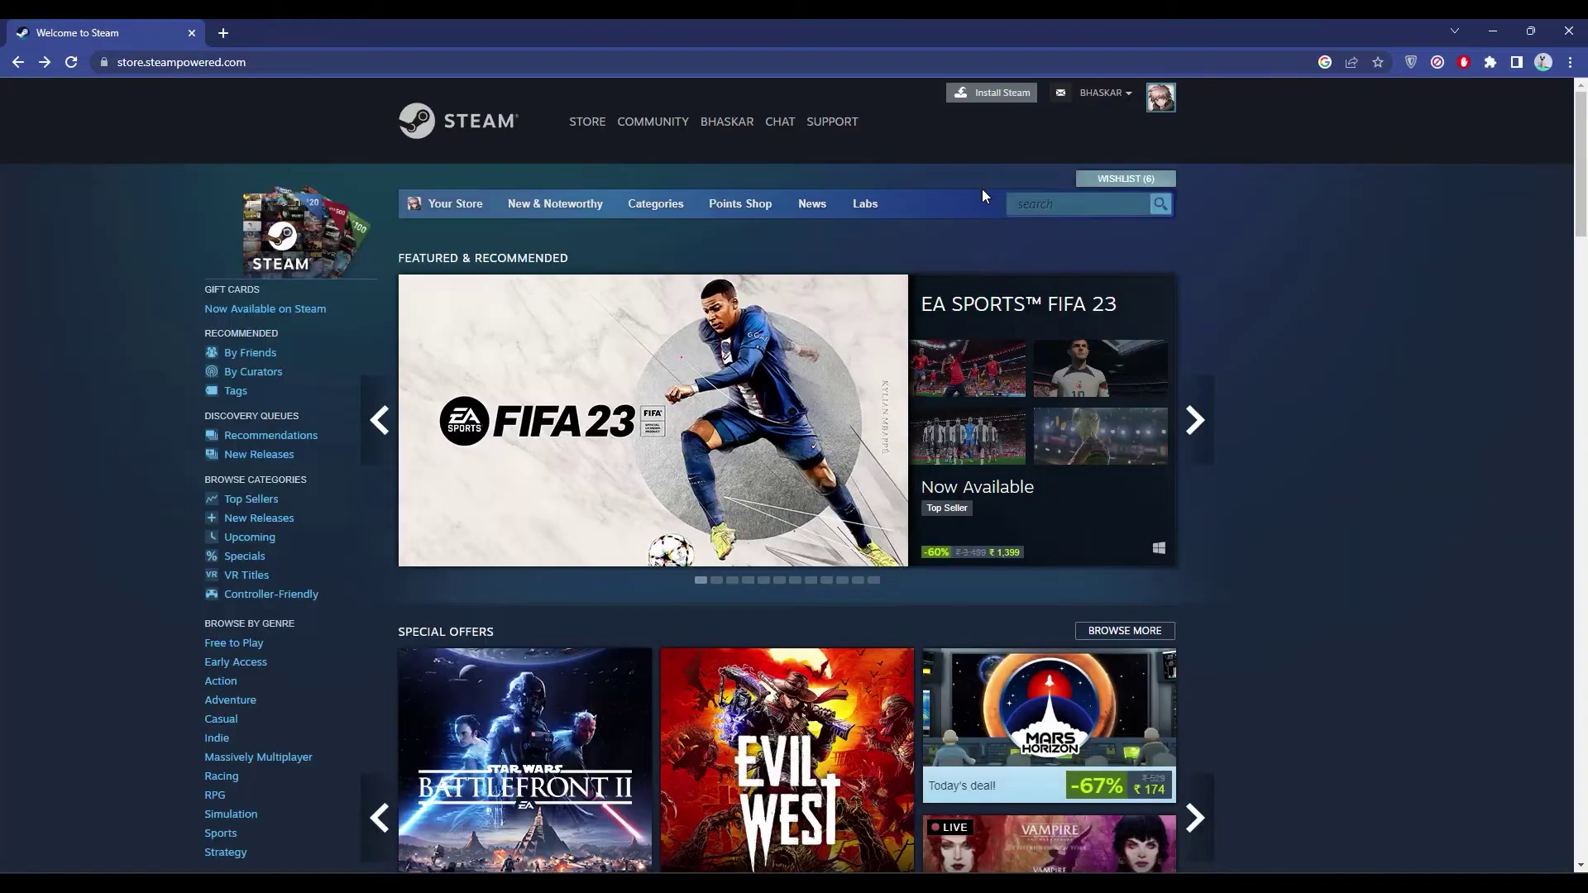
click(995, 94)
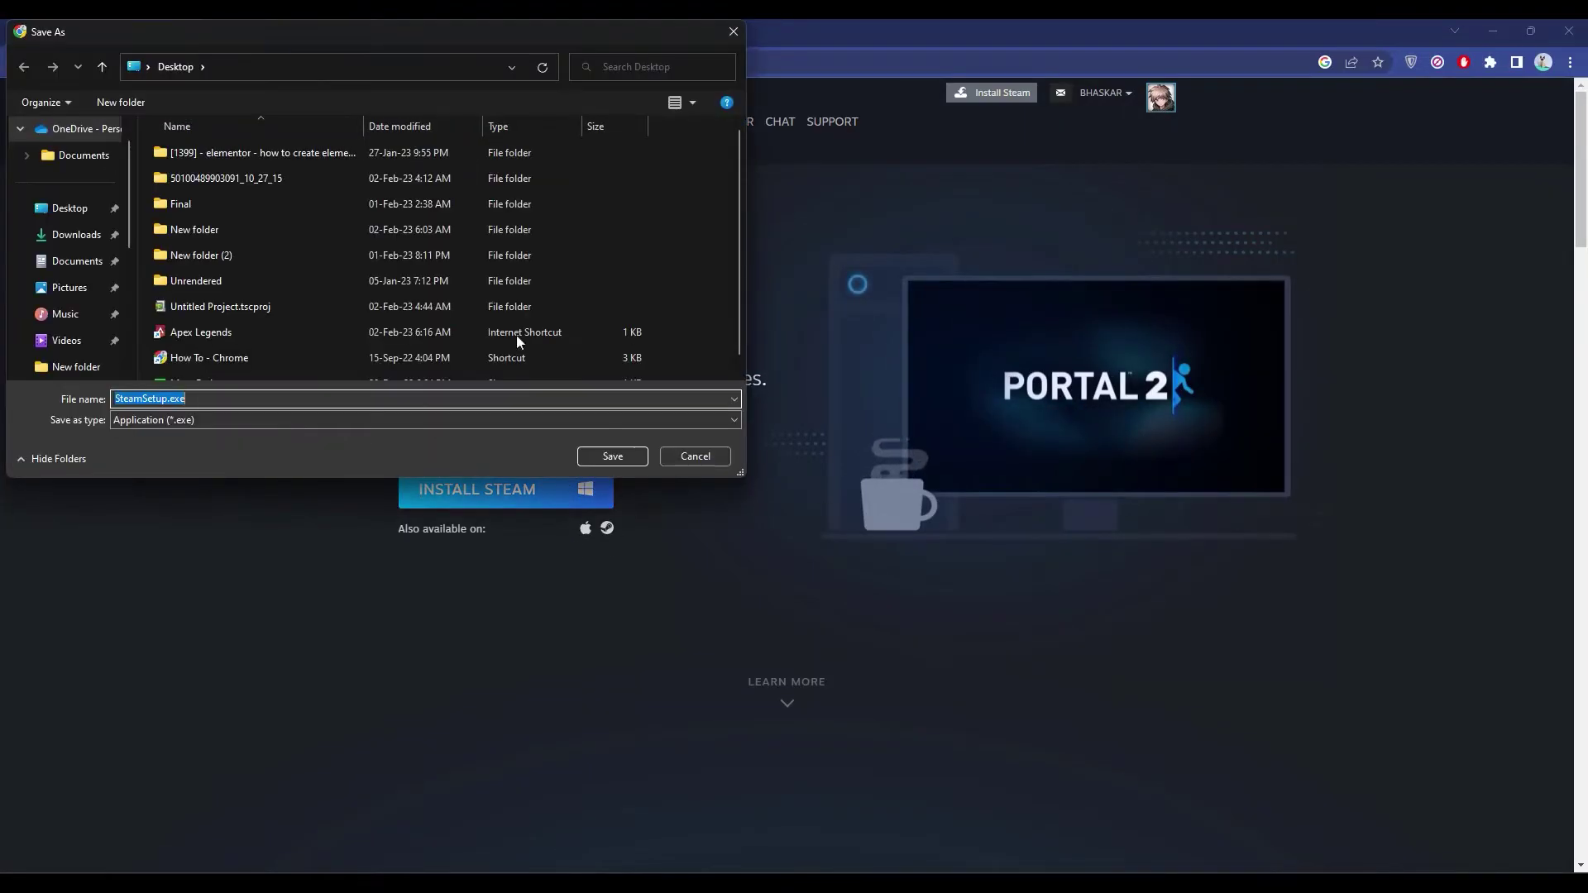
click(75, 213)
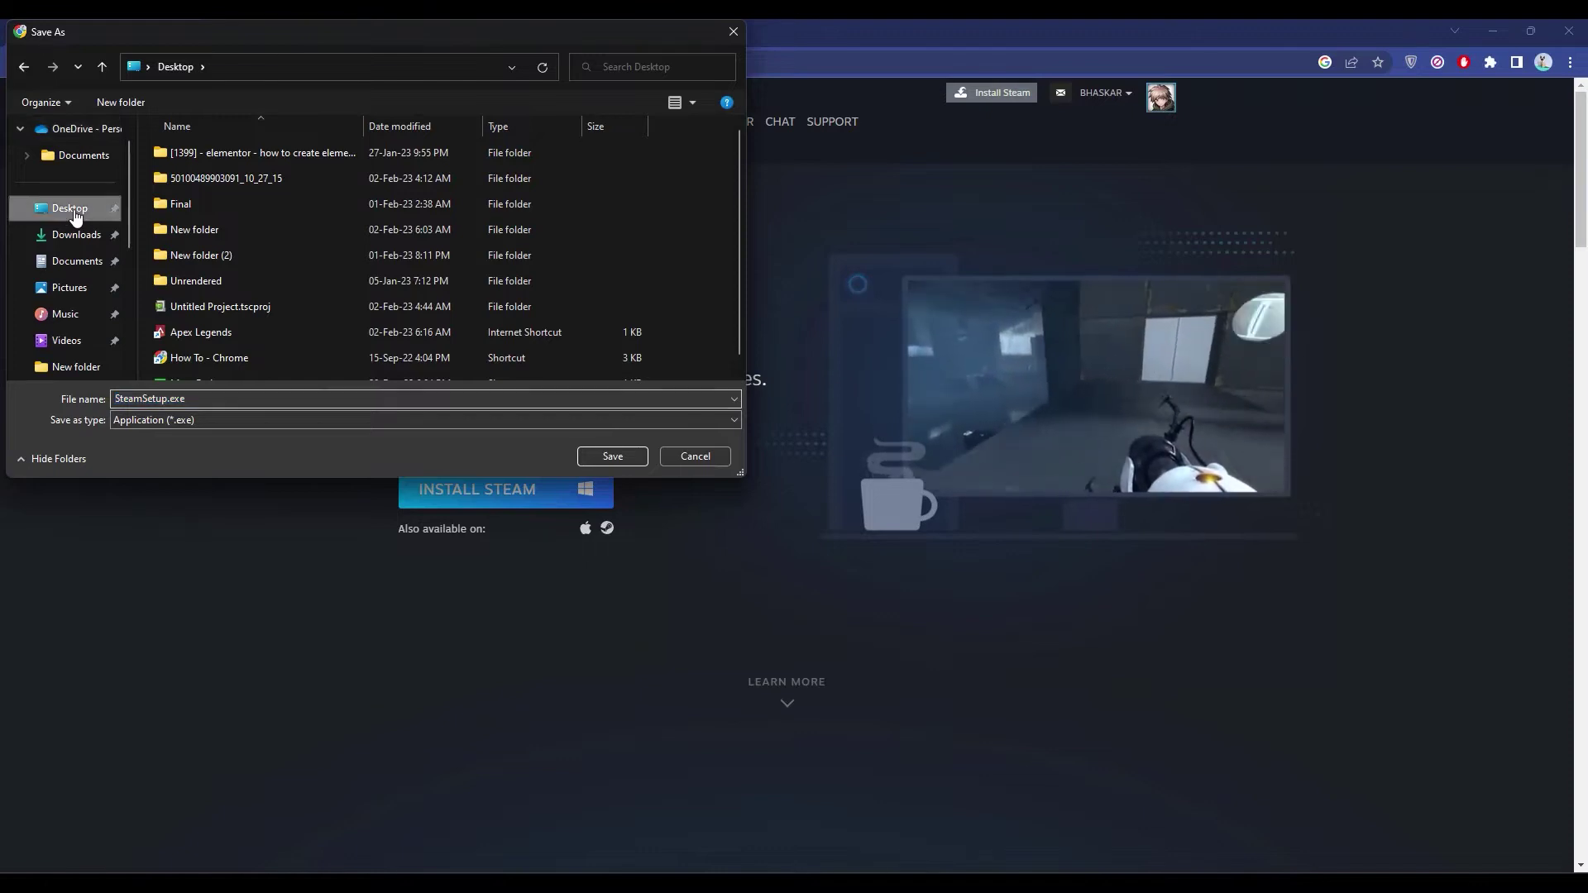
click(612, 455)
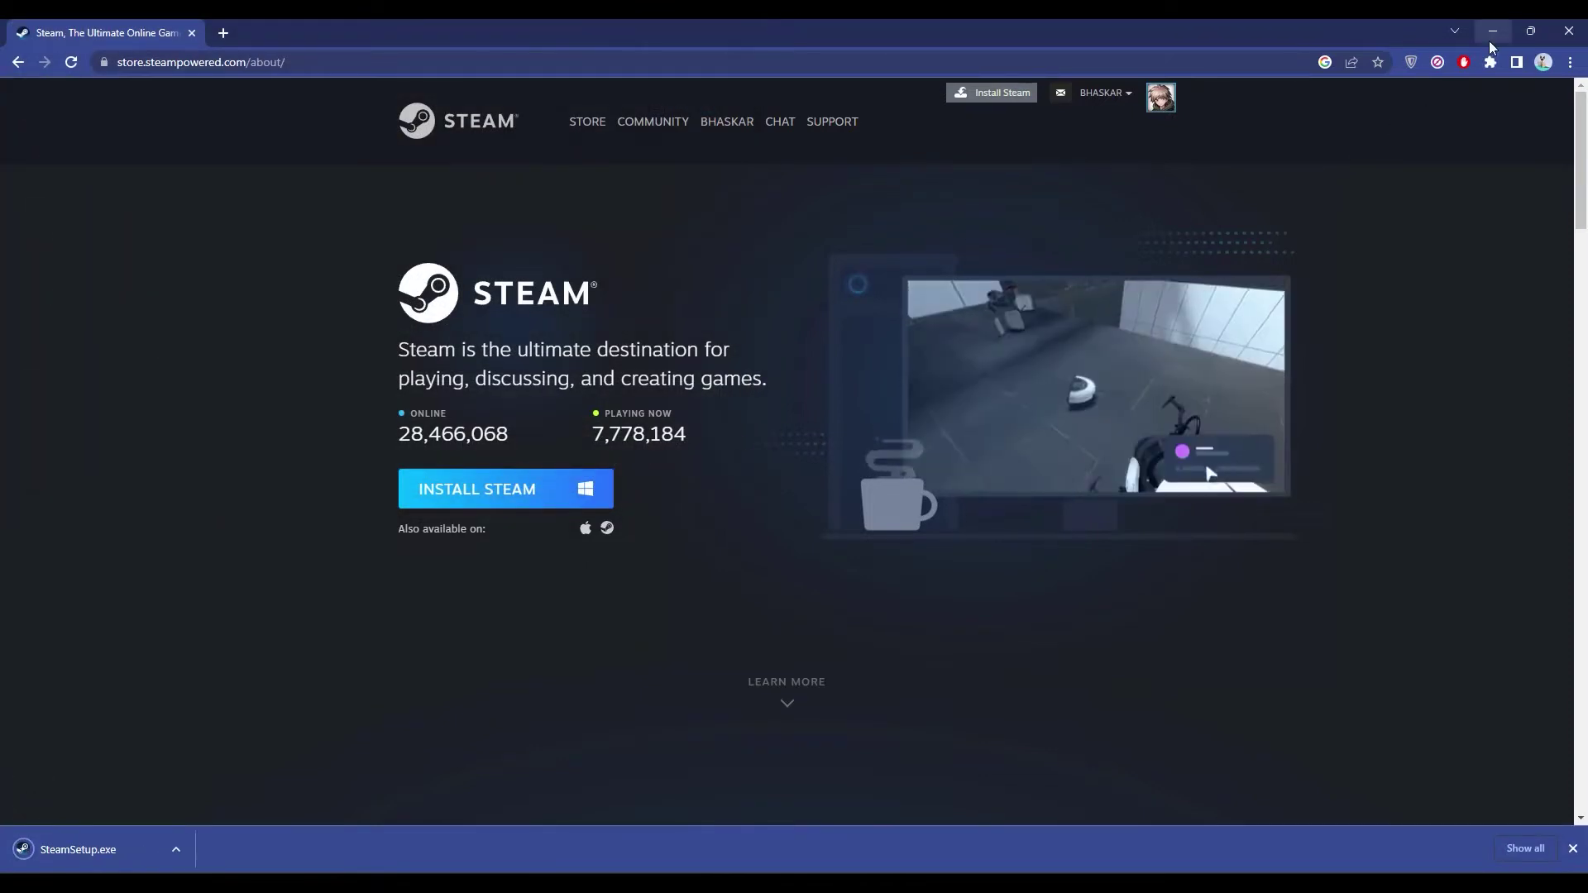
click(1490, 41)
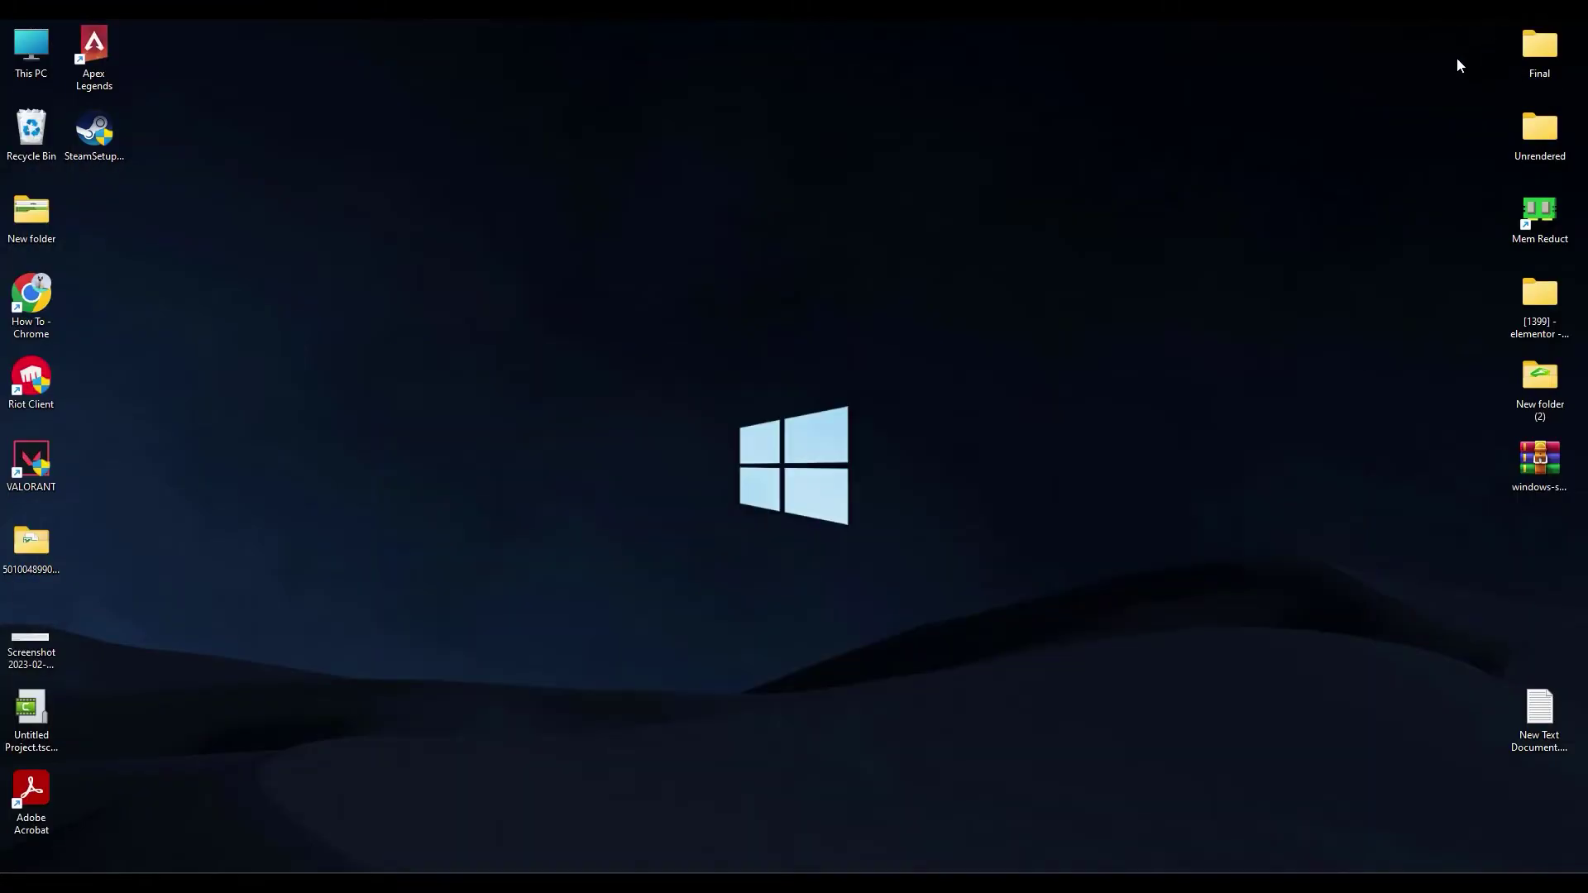
Create a new folder in the middle of the desktop, keeping its default name, and move SteamSetup.exe into it.
drag(101, 160, 604, 492)
right_click(651, 446)
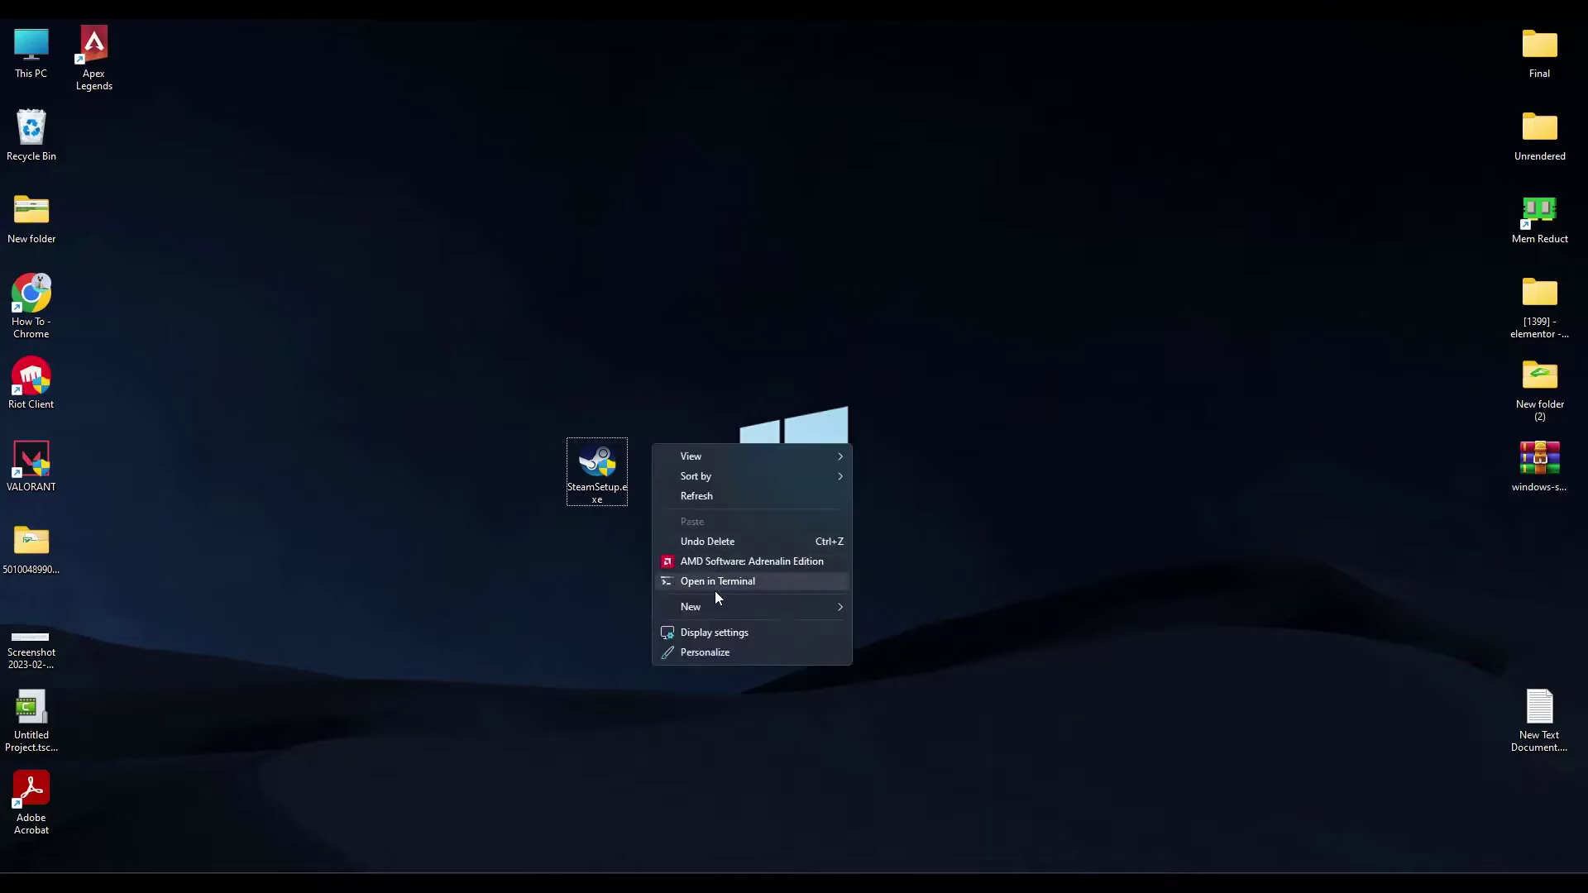
mouse_move(801, 603)
click(918, 607)
key(Return)
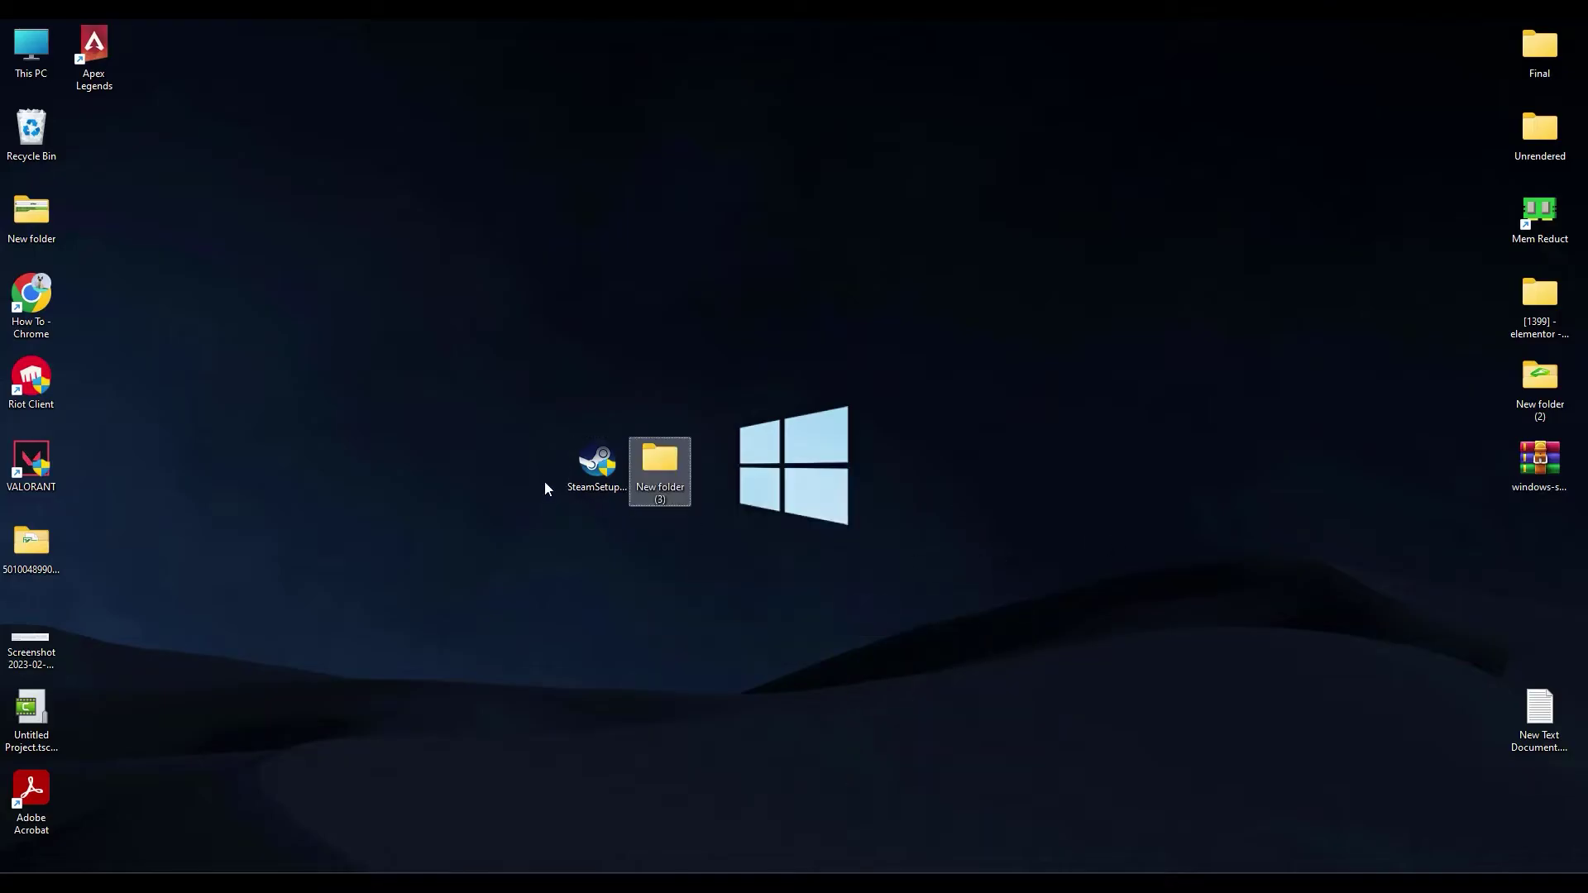
drag(594, 460, 653, 453)
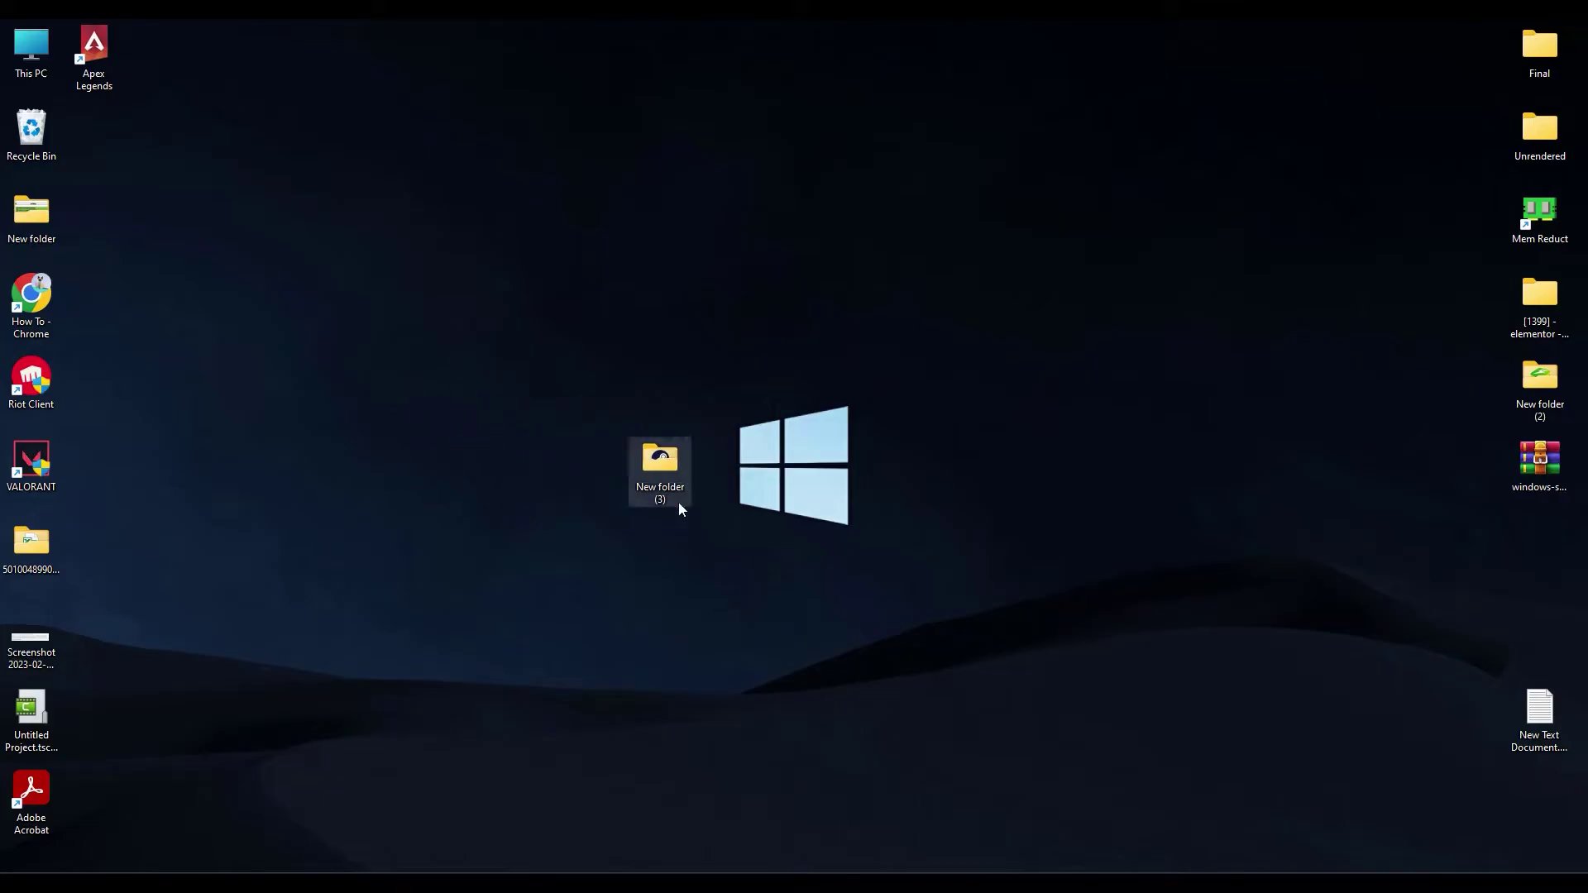
Open the folder containing SteamSetup.exe and create a new text document there with its default name.
double_click(646, 498)
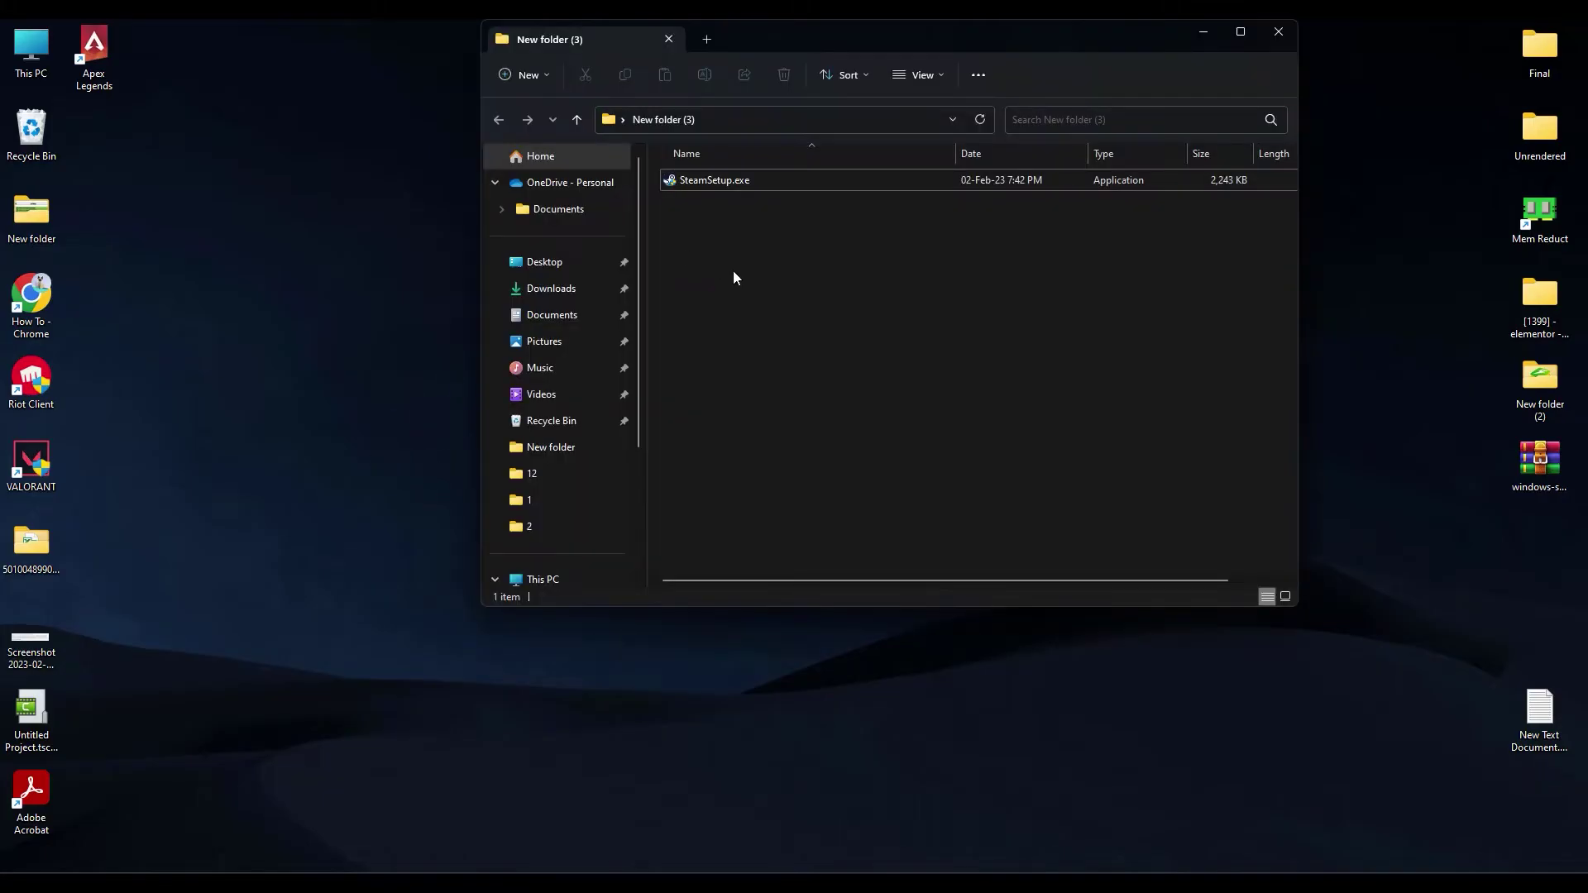
right_click(735, 271)
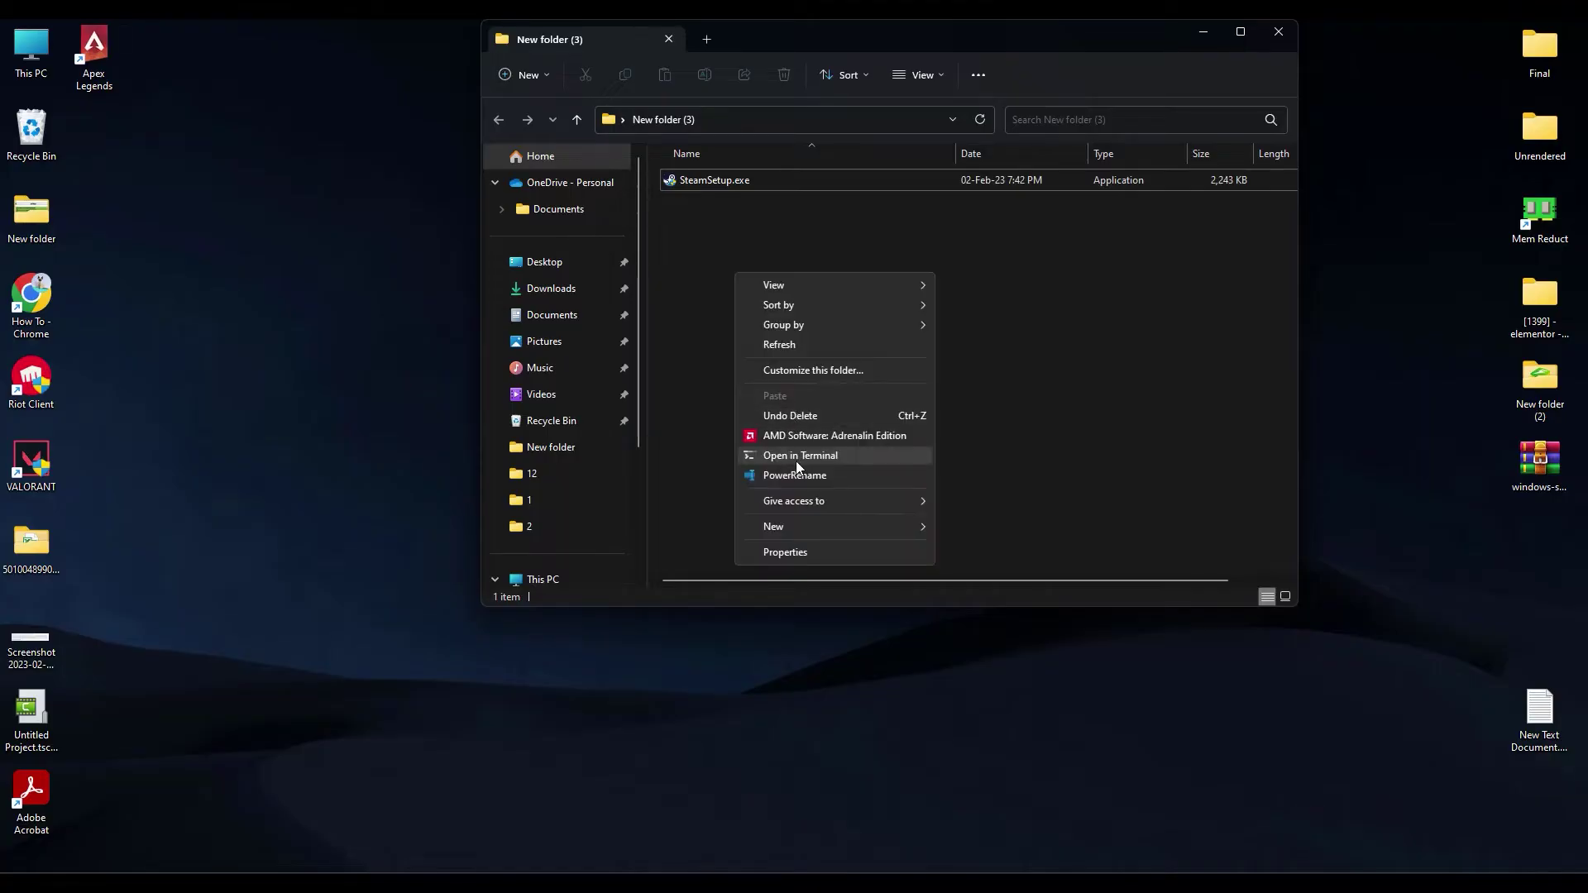
mouse_move(774, 504)
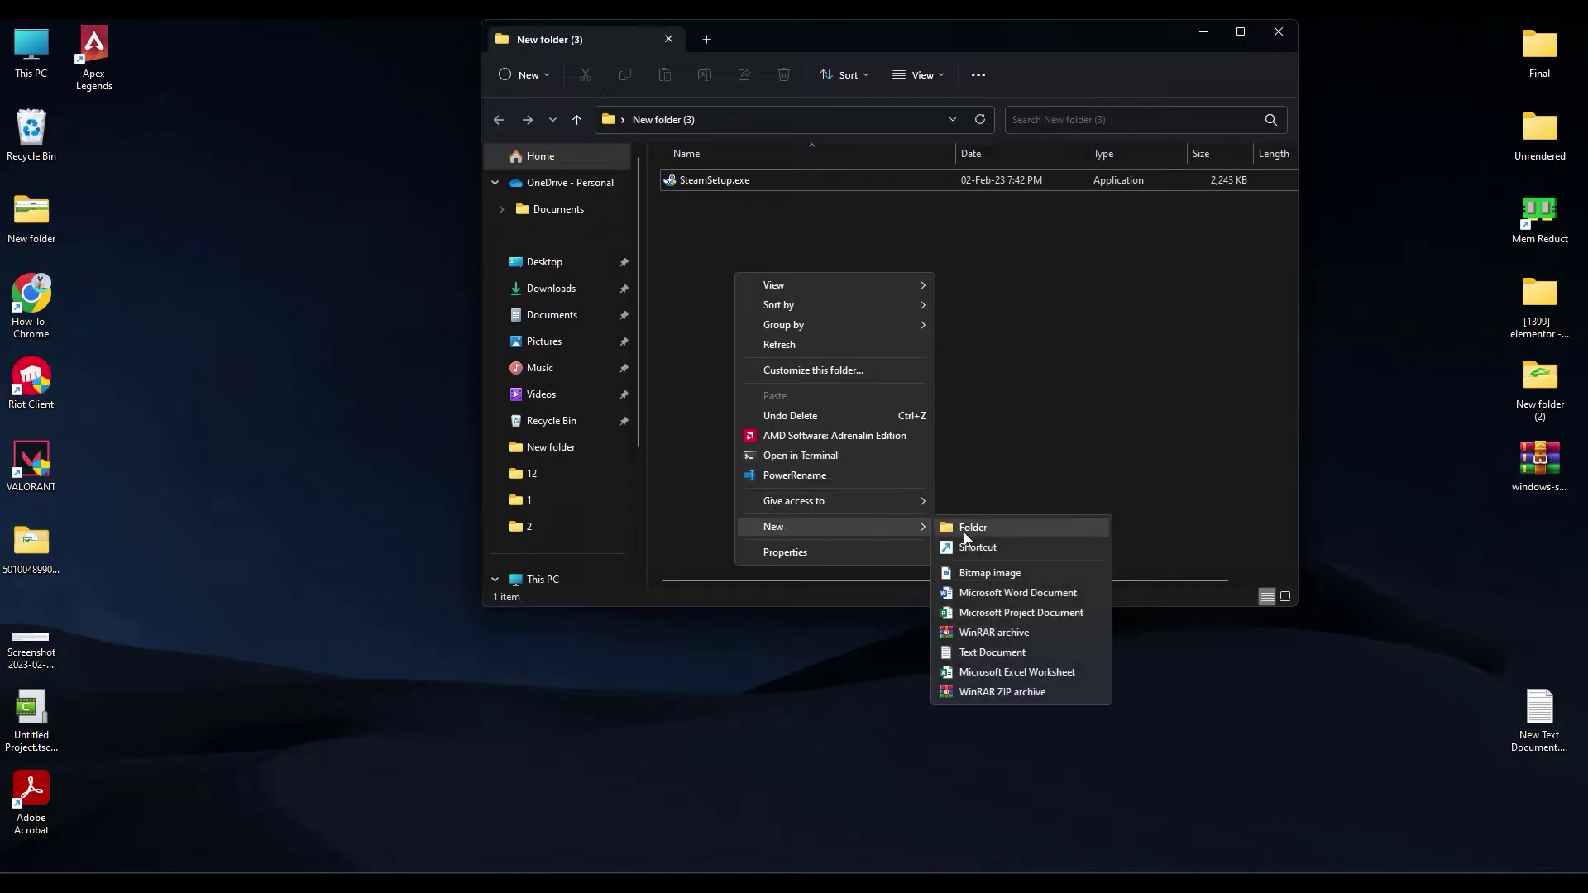
click(989, 658)
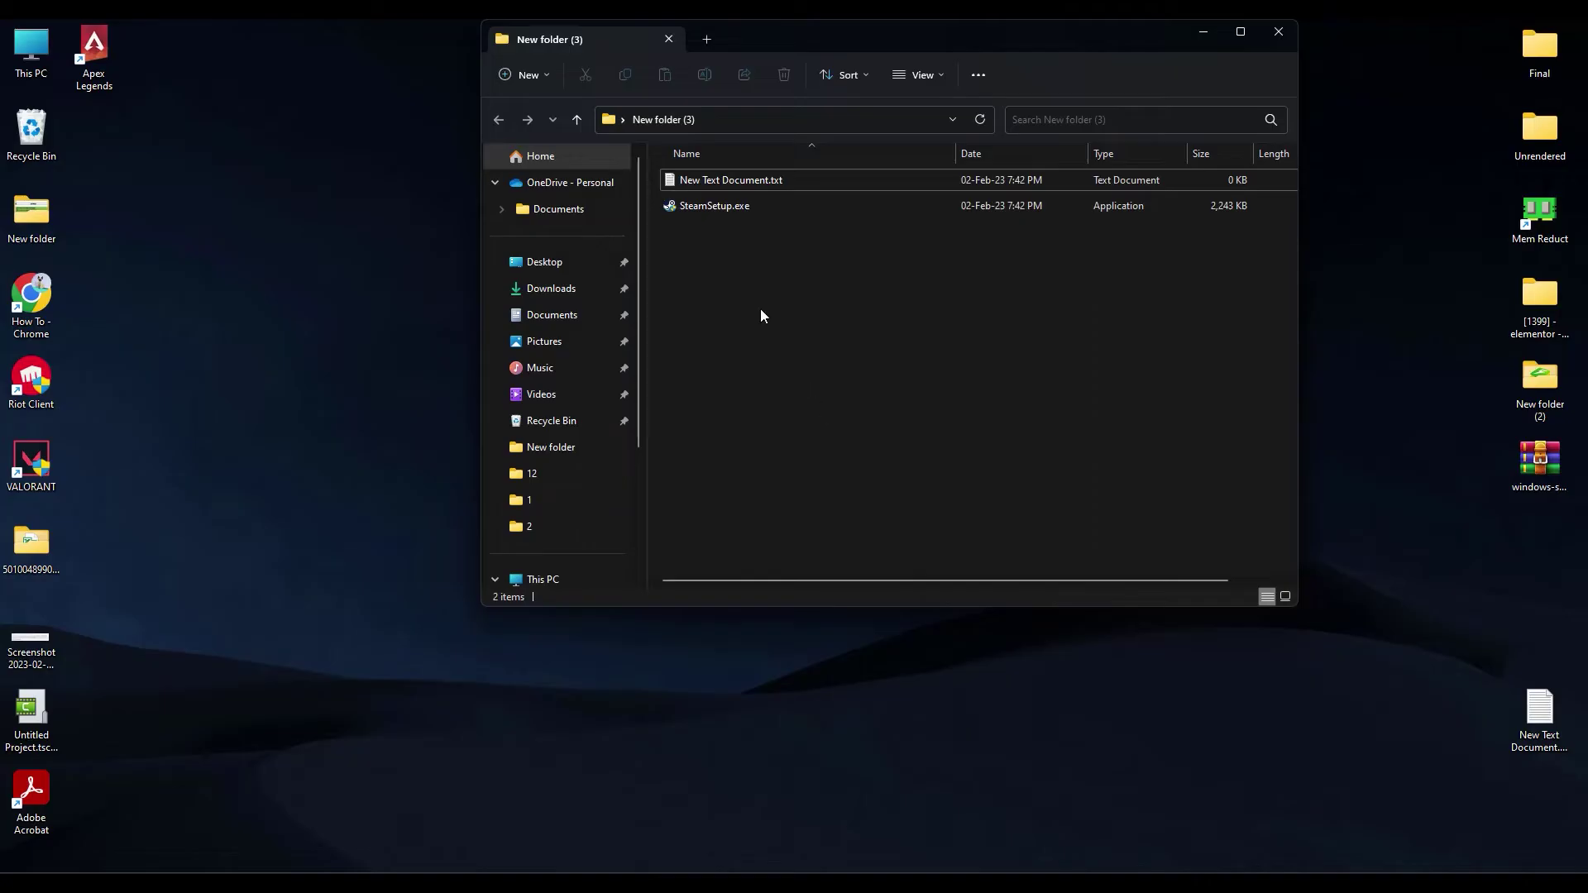
Paste the lines "set __COMPAT_LAYER=RunAsInvoker" and "start steamsetup" into the new text document, save it, and close it.
double_click(752, 180)
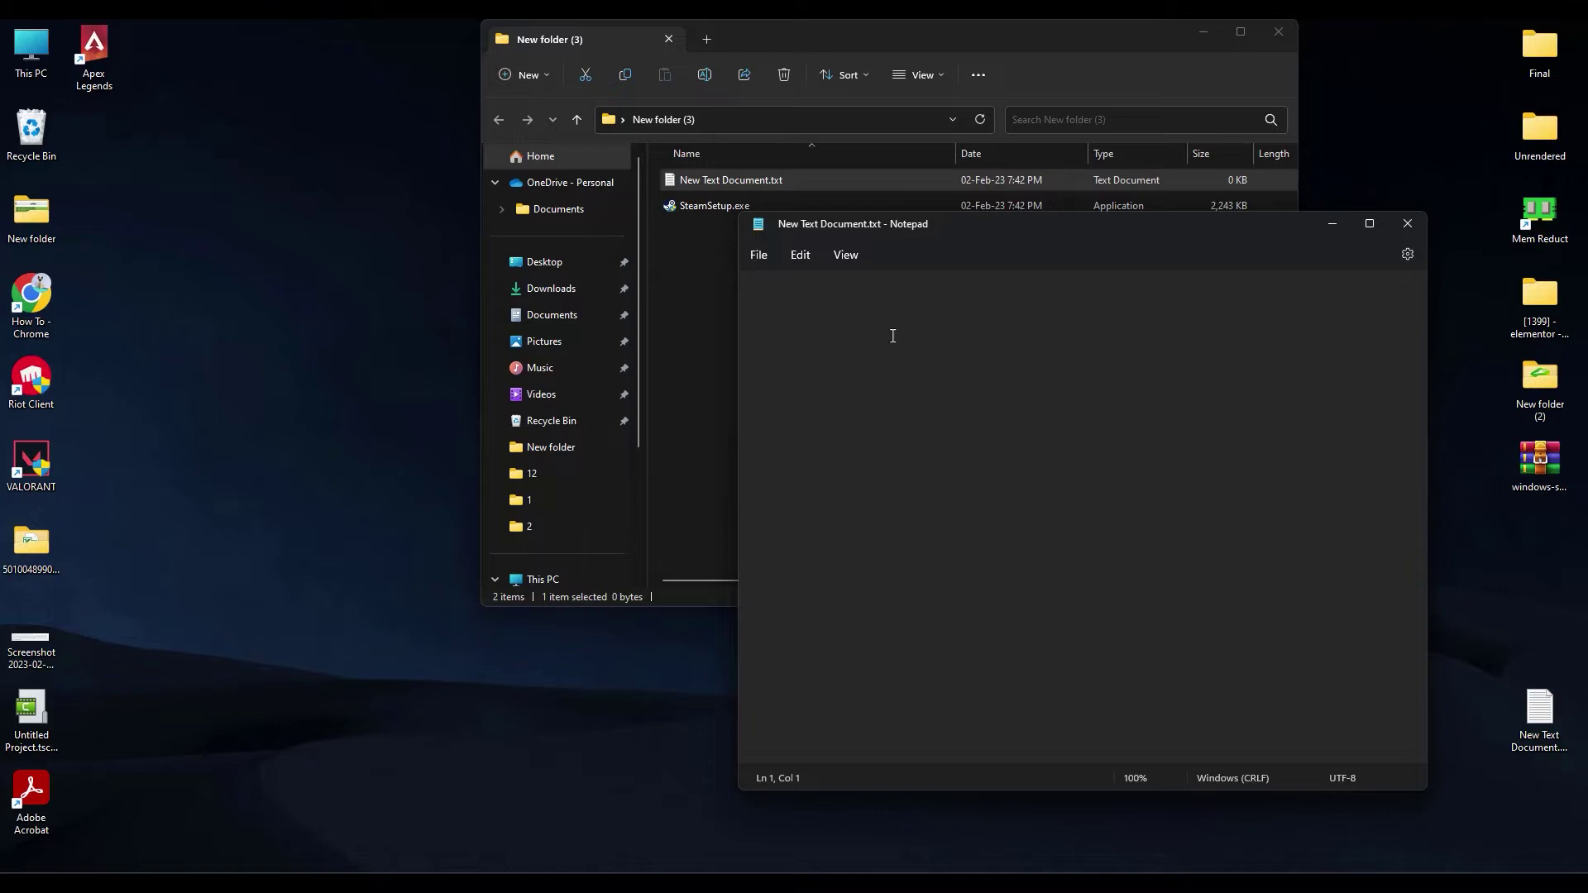
right_click(892, 336)
click(935, 446)
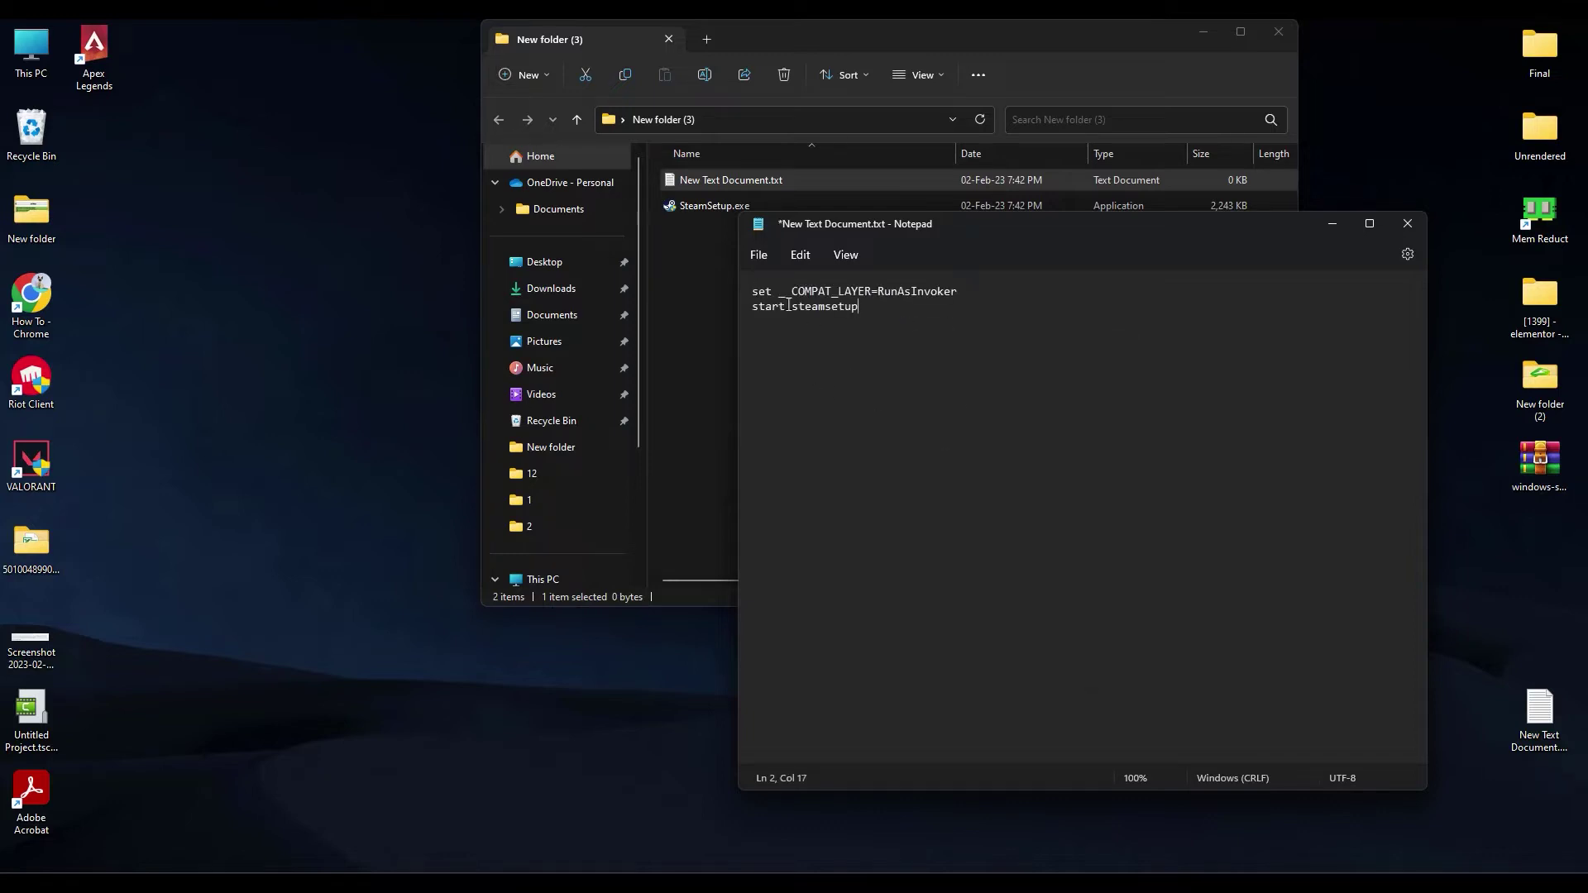
click(756, 291)
click(762, 261)
click(781, 361)
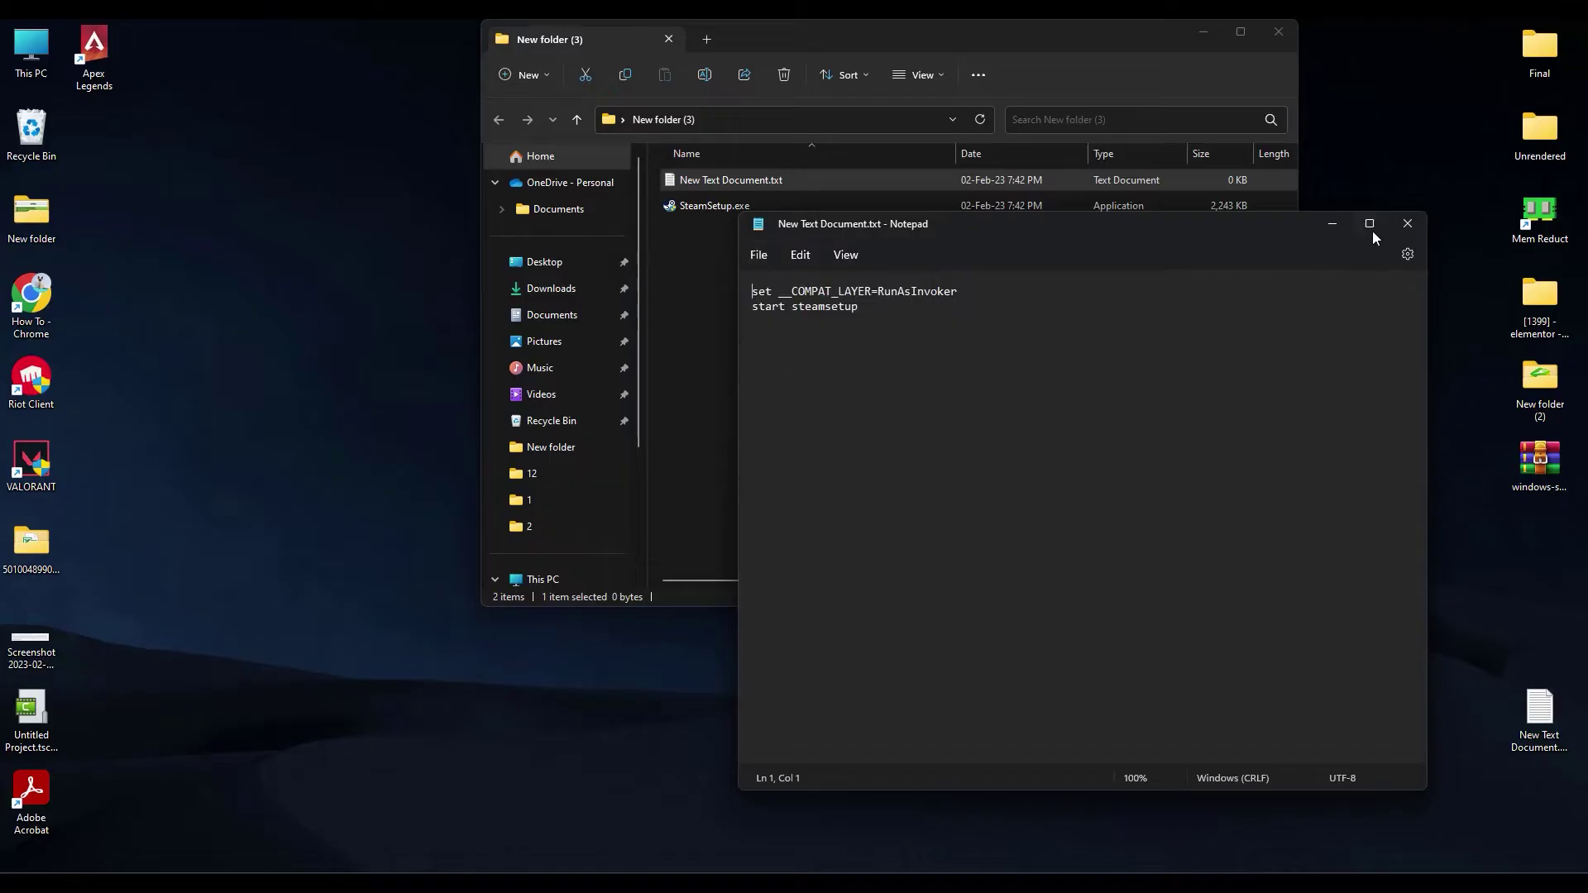
click(1408, 222)
click(834, 247)
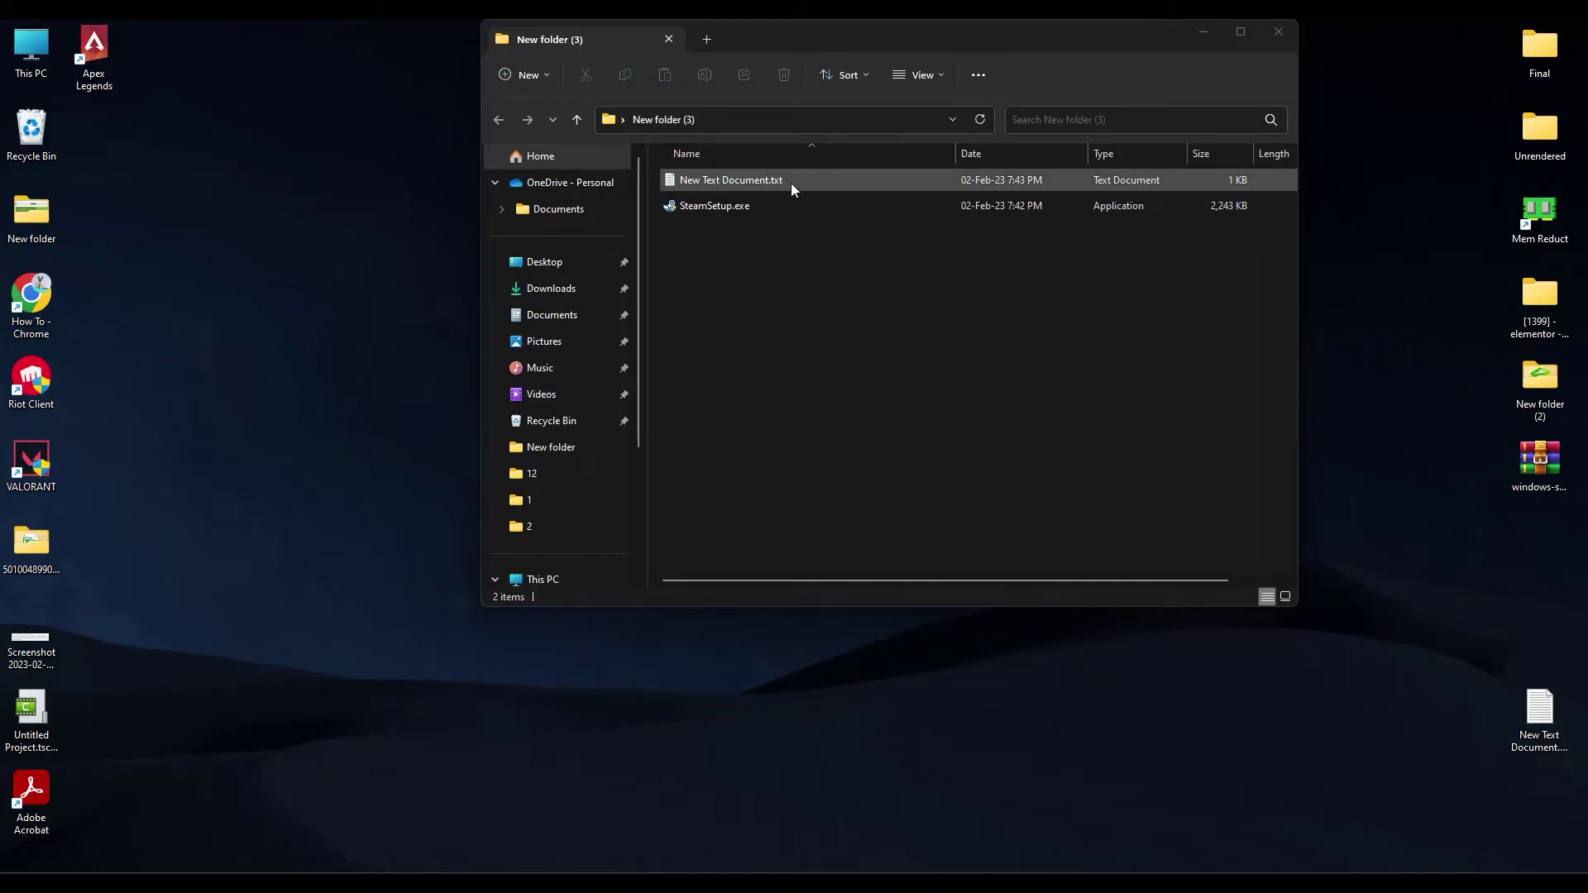
Hide file name extensions in File Explorer and show them again.
click(920, 81)
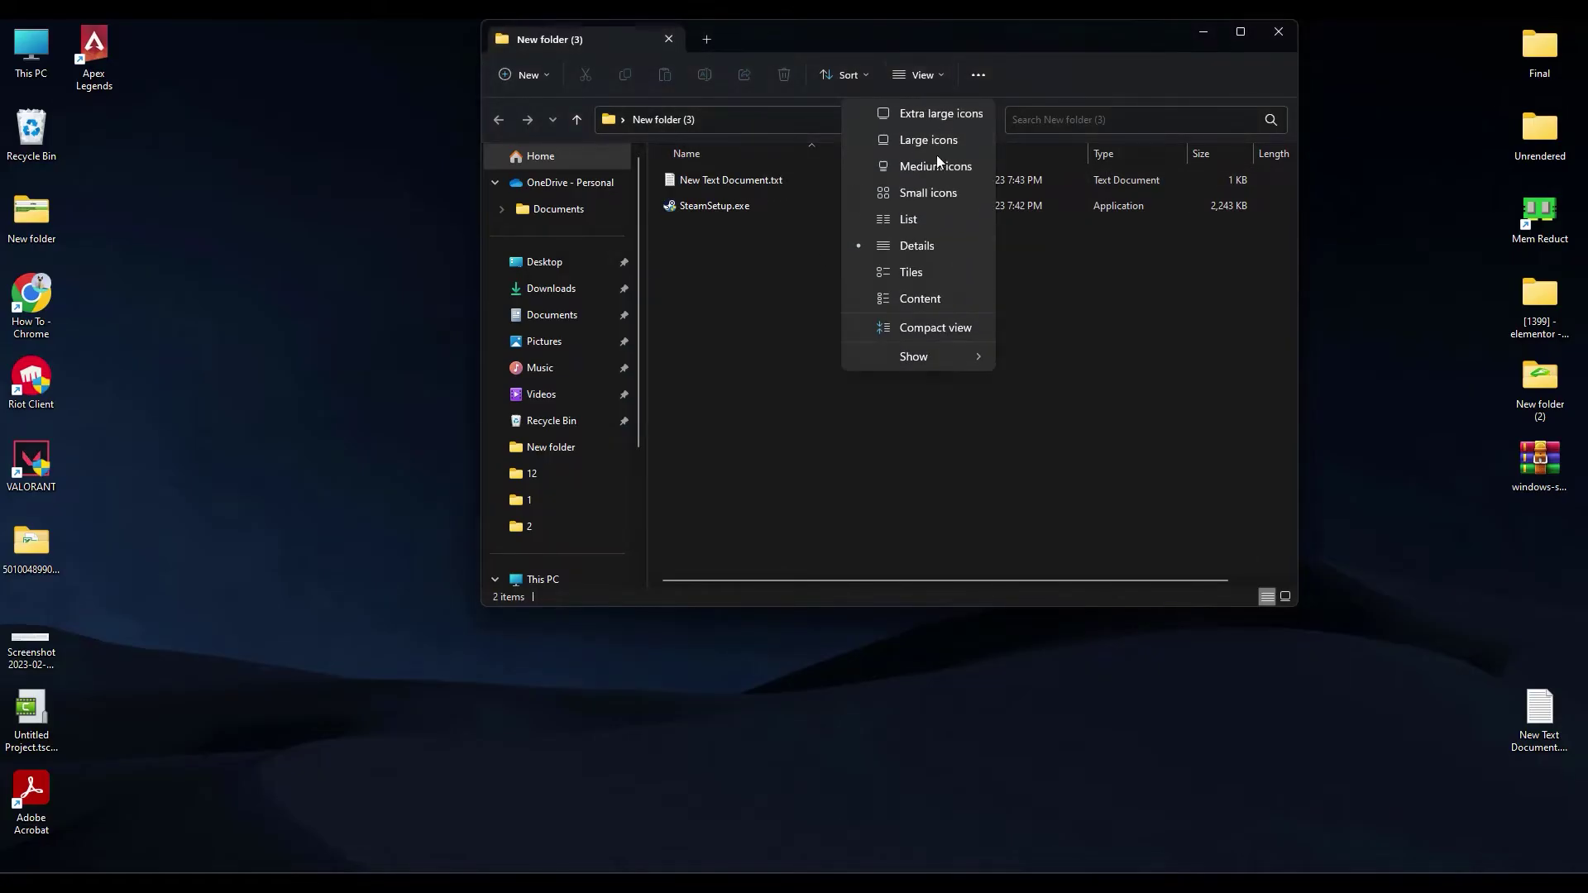
mouse_move(961, 352)
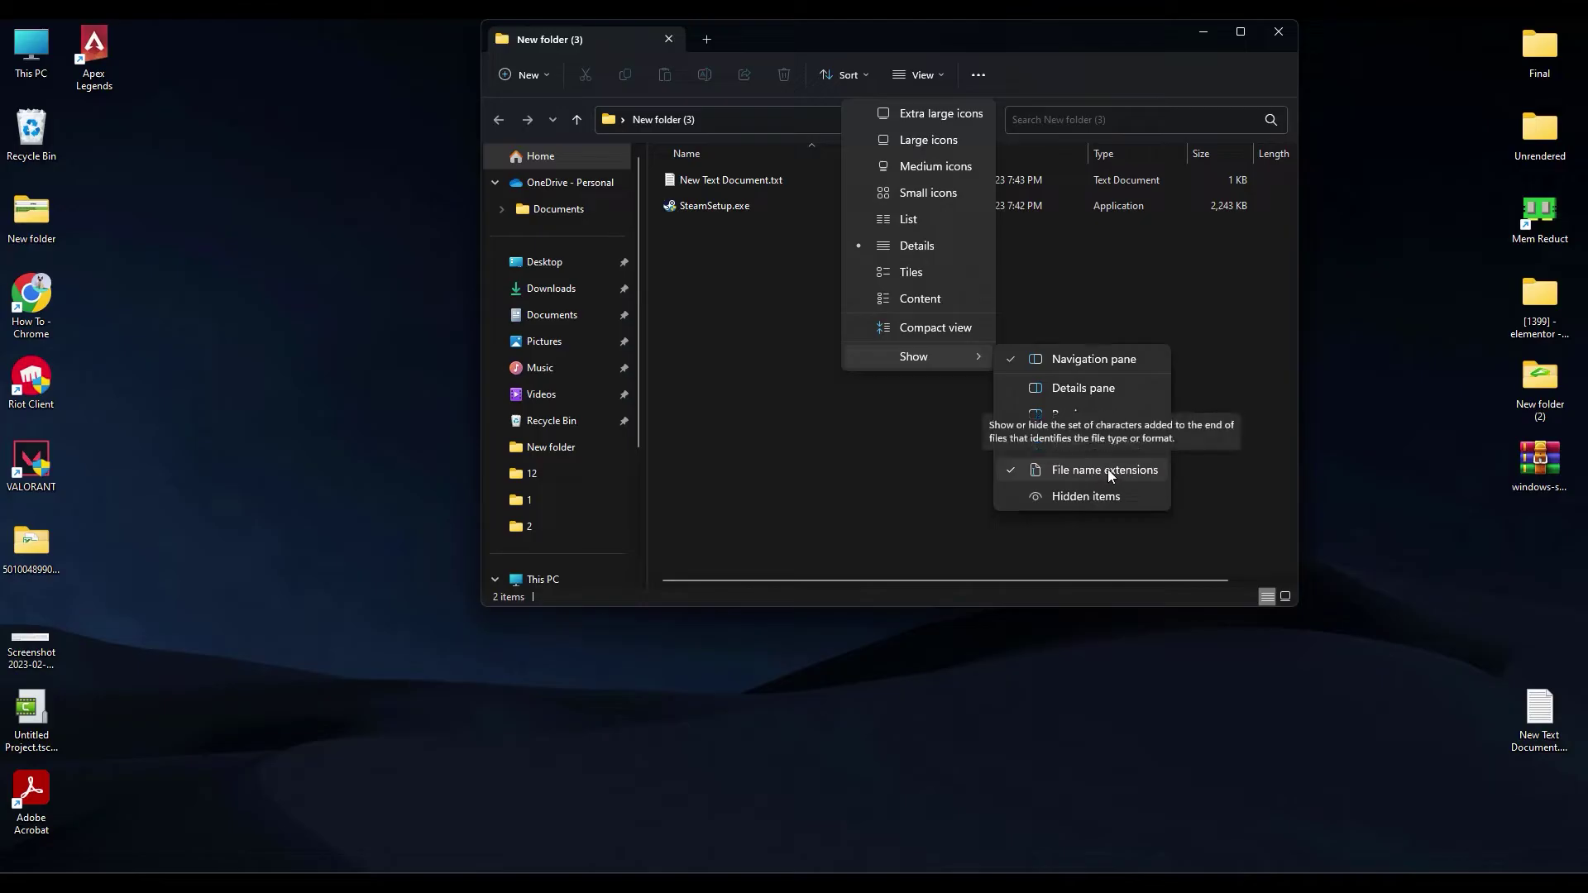
click(1011, 470)
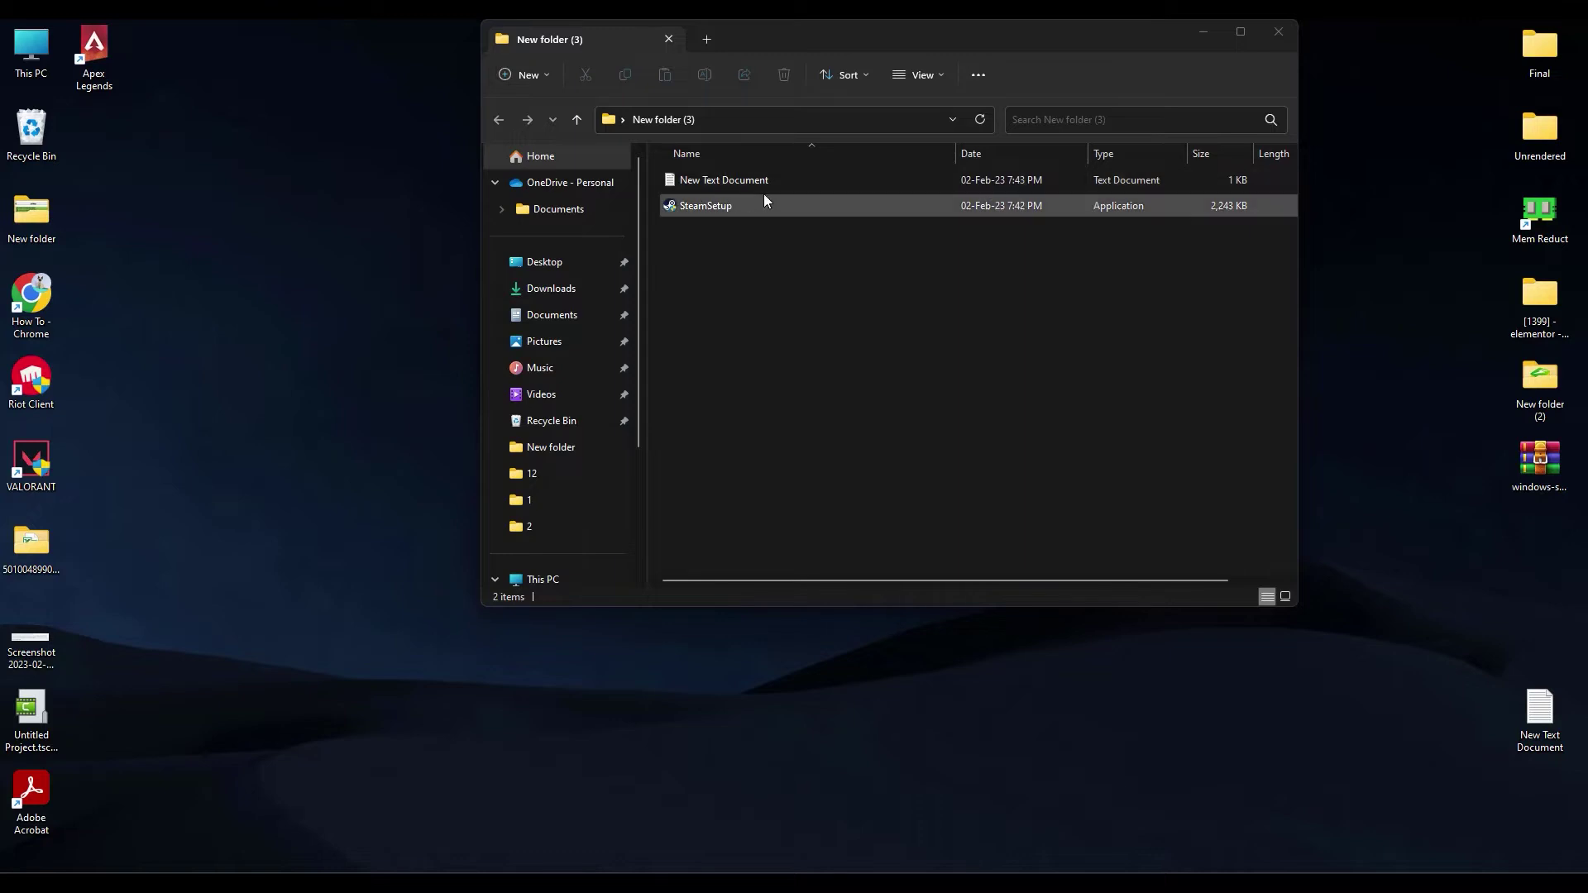
click(937, 83)
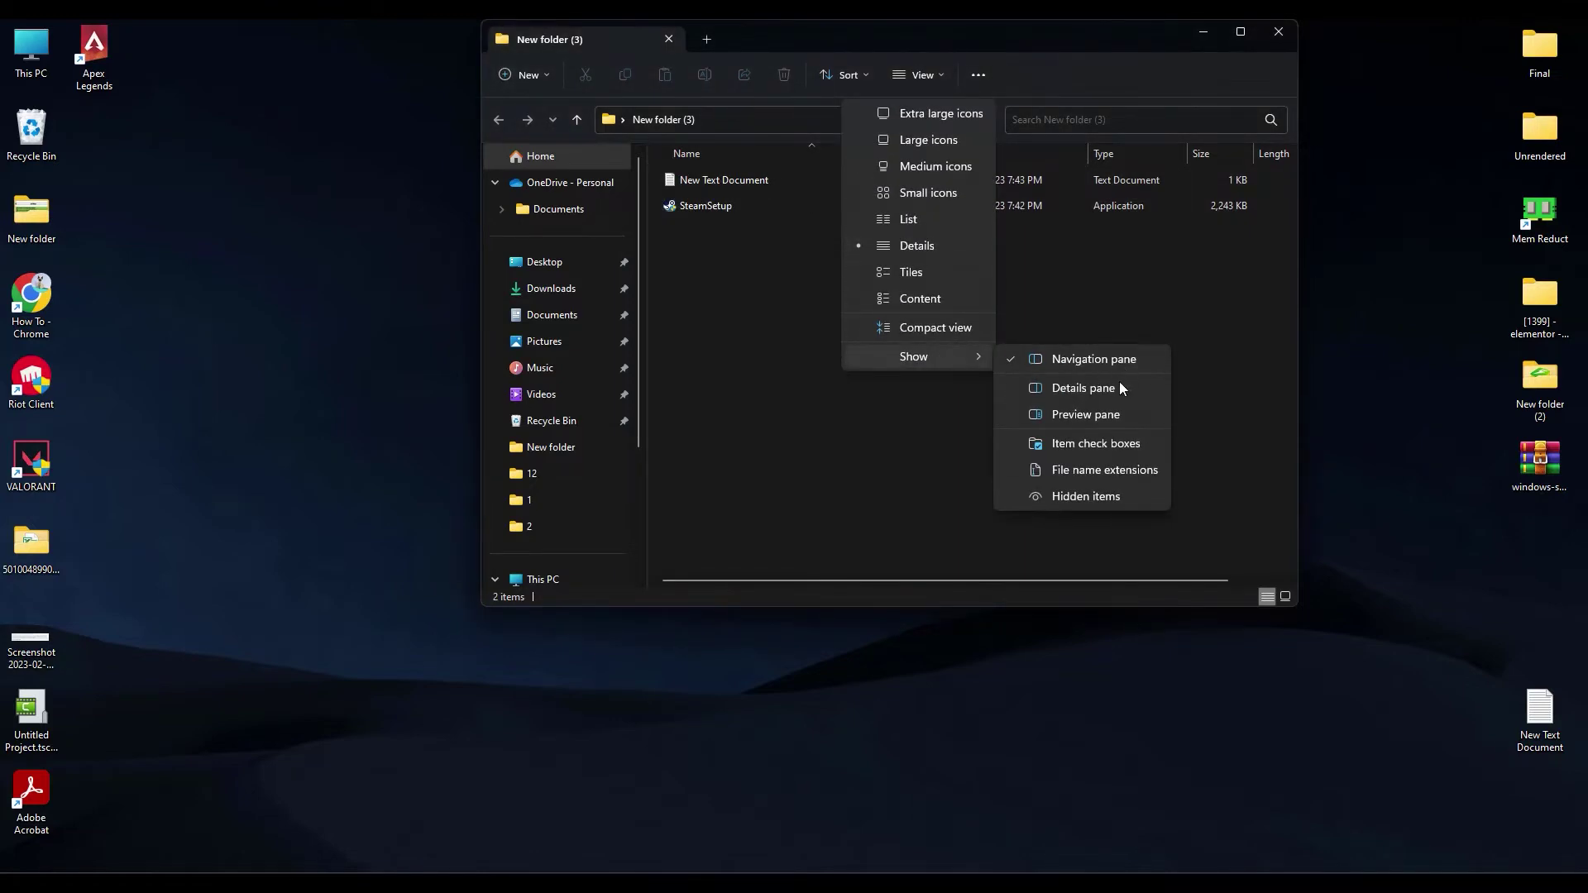
click(1095, 465)
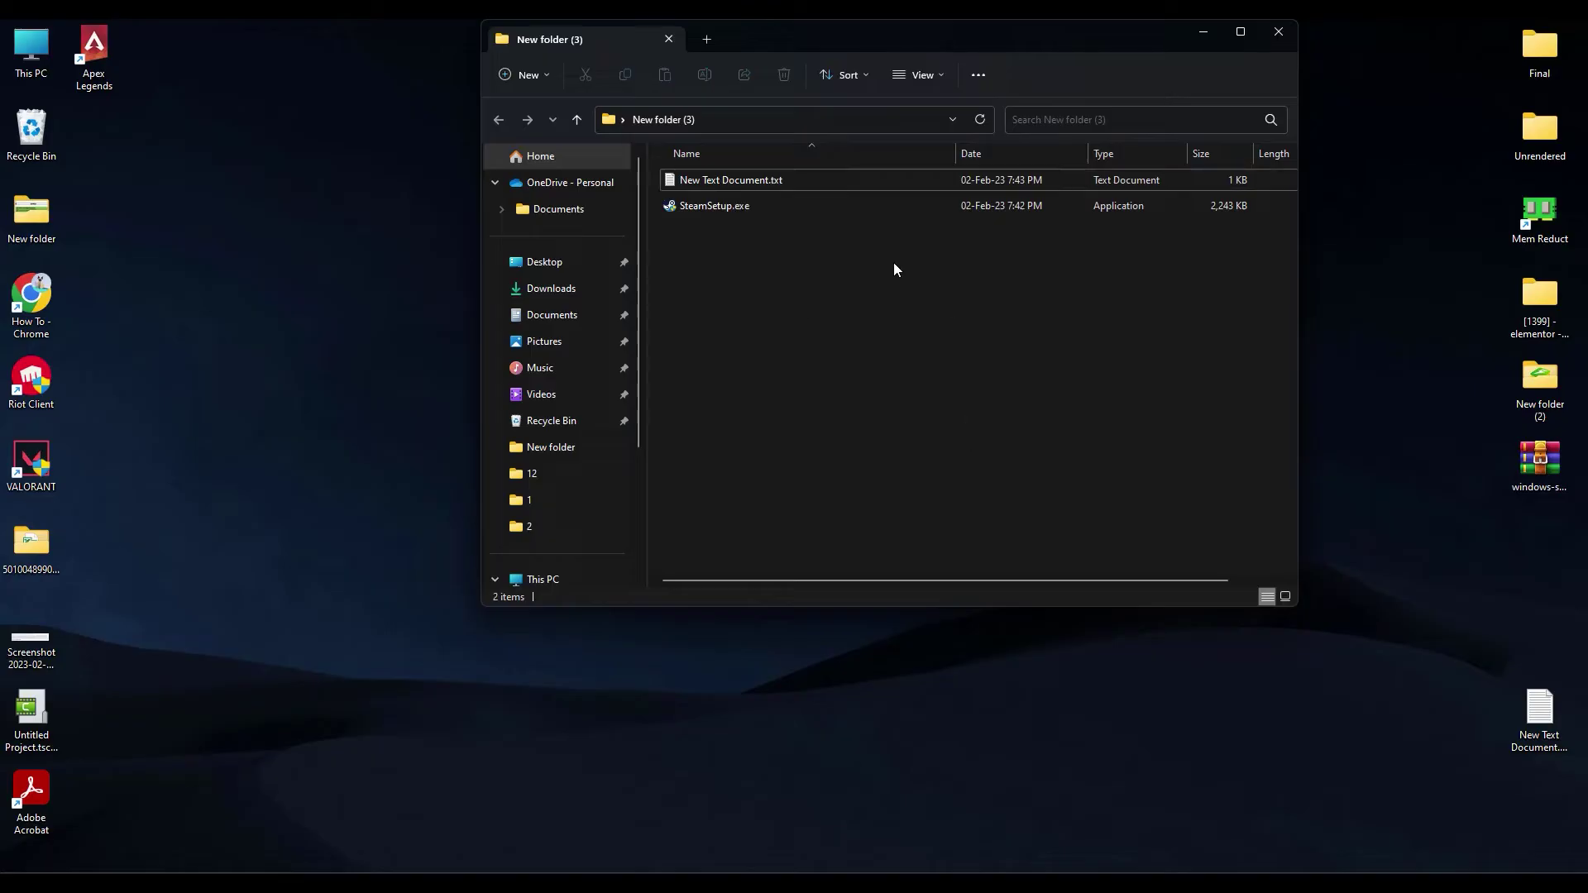
Examine the advanced view settings in Folder Options for hiding extensions of known file types, and close the dialog.
click(983, 79)
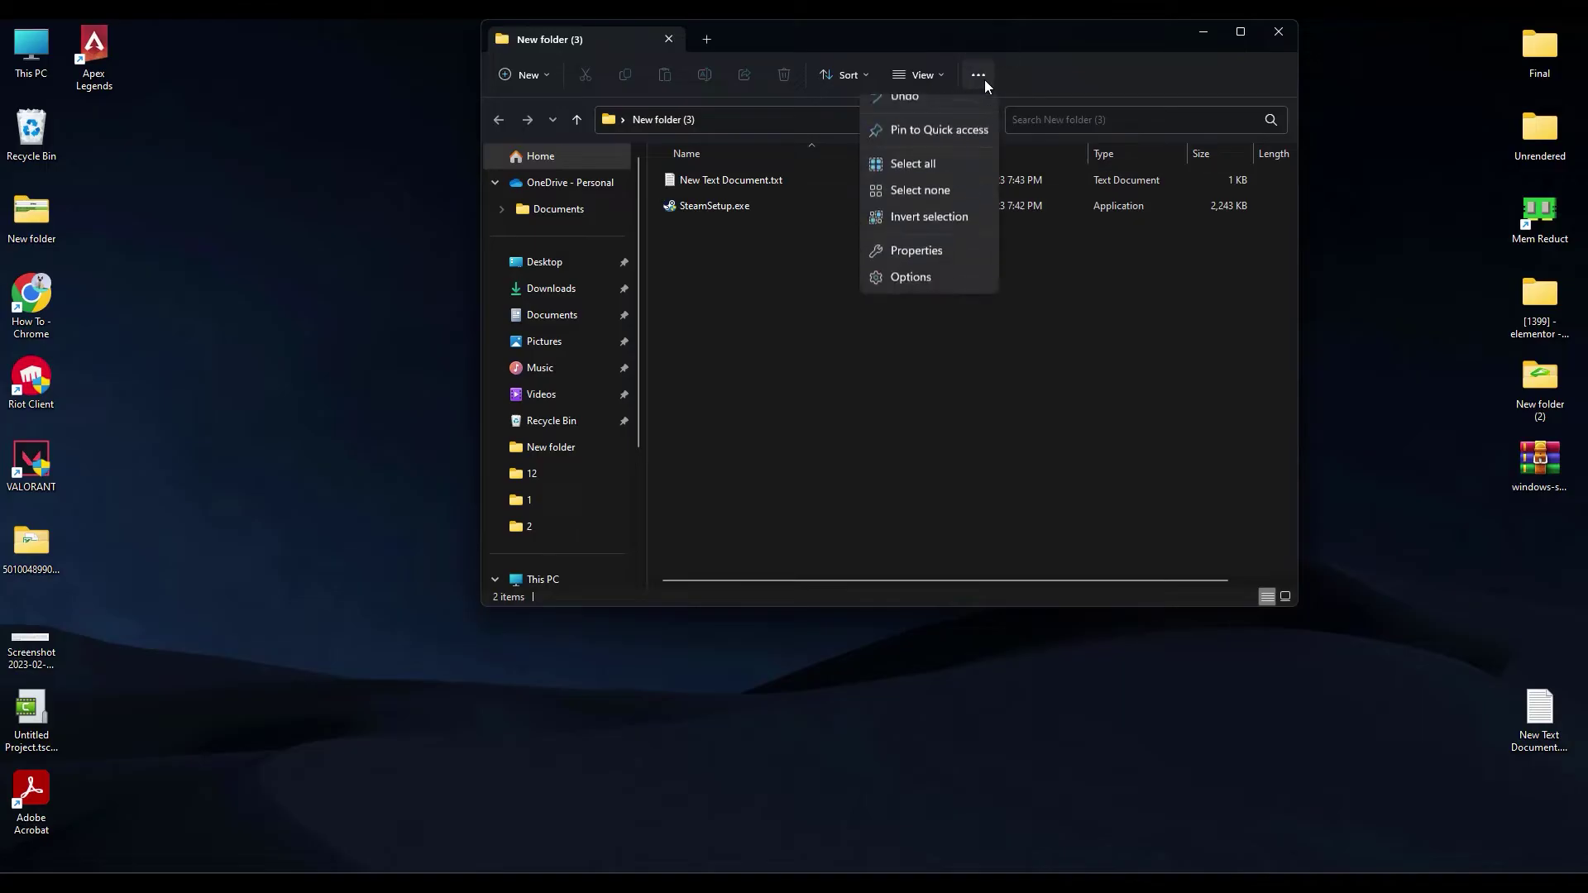
click(907, 293)
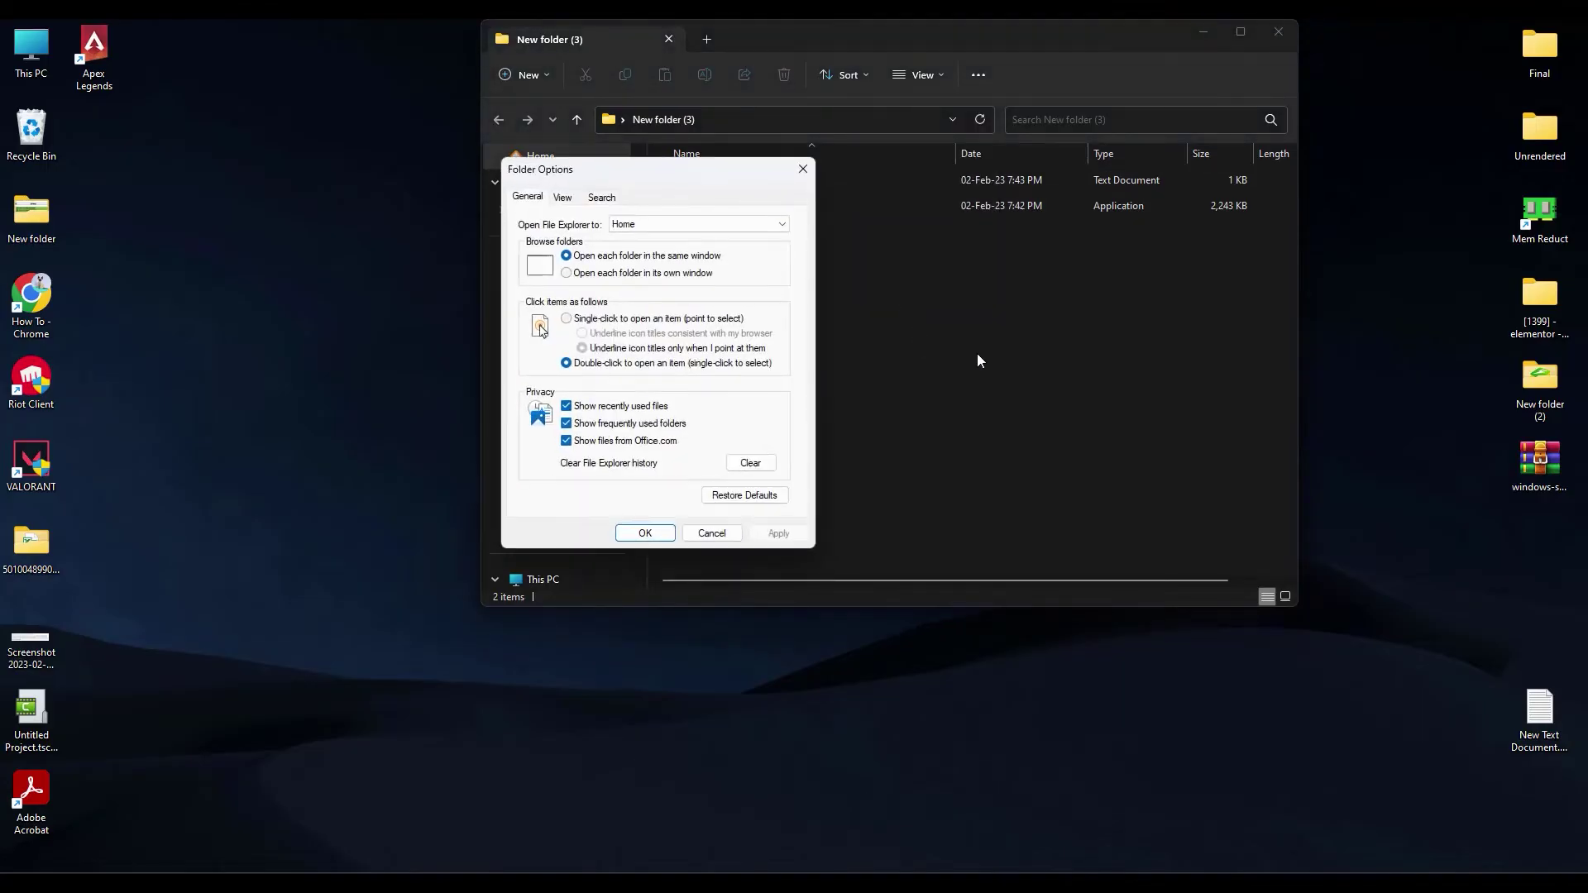
click(564, 198)
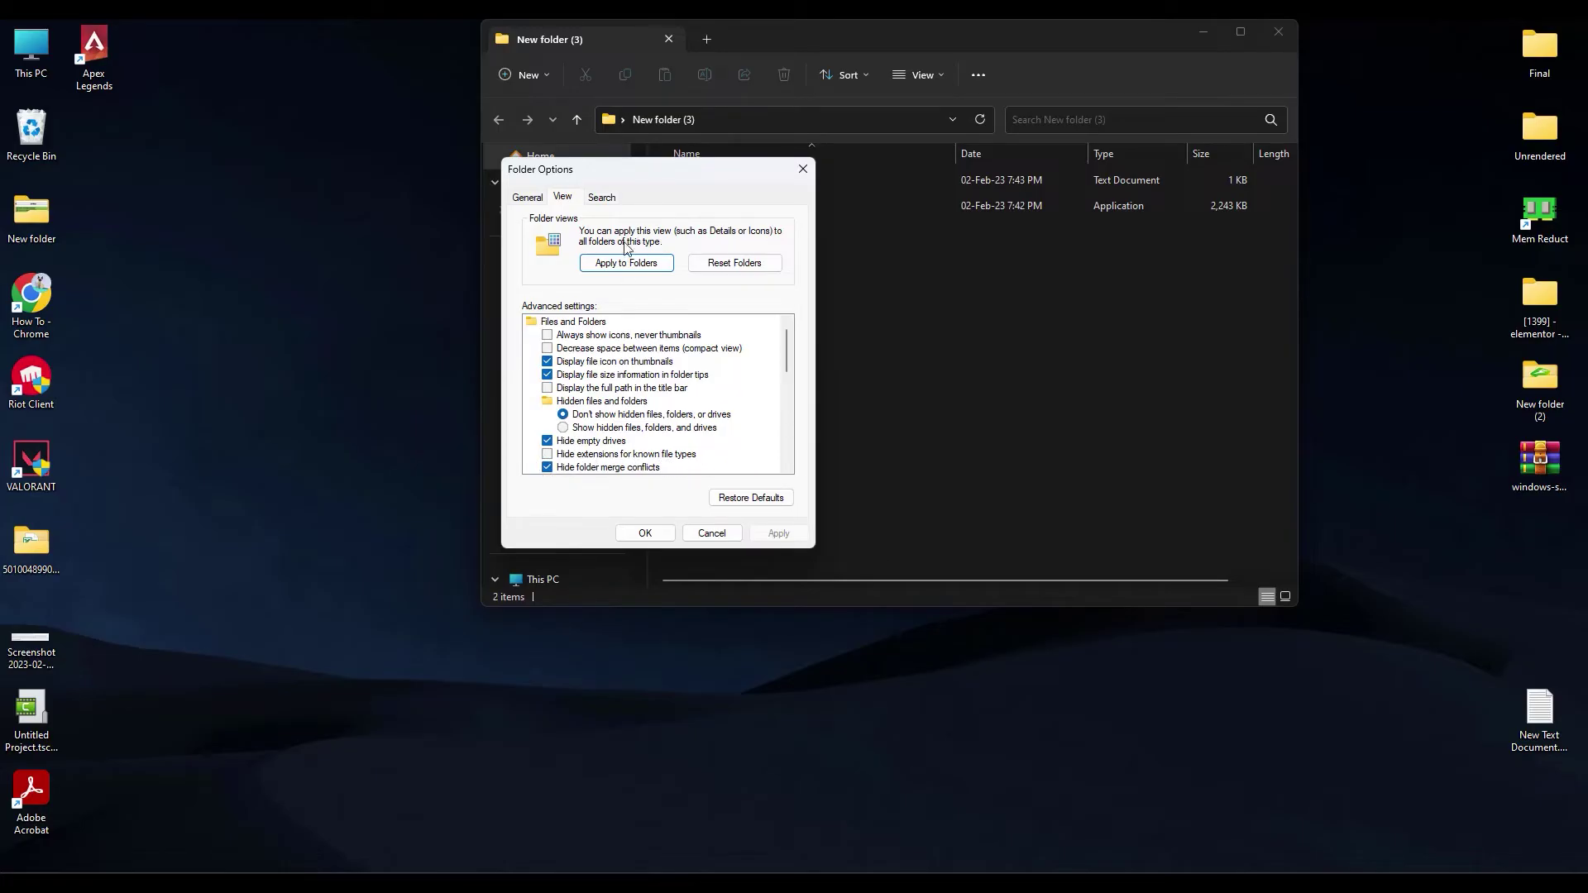
drag(633, 172, 412, 178)
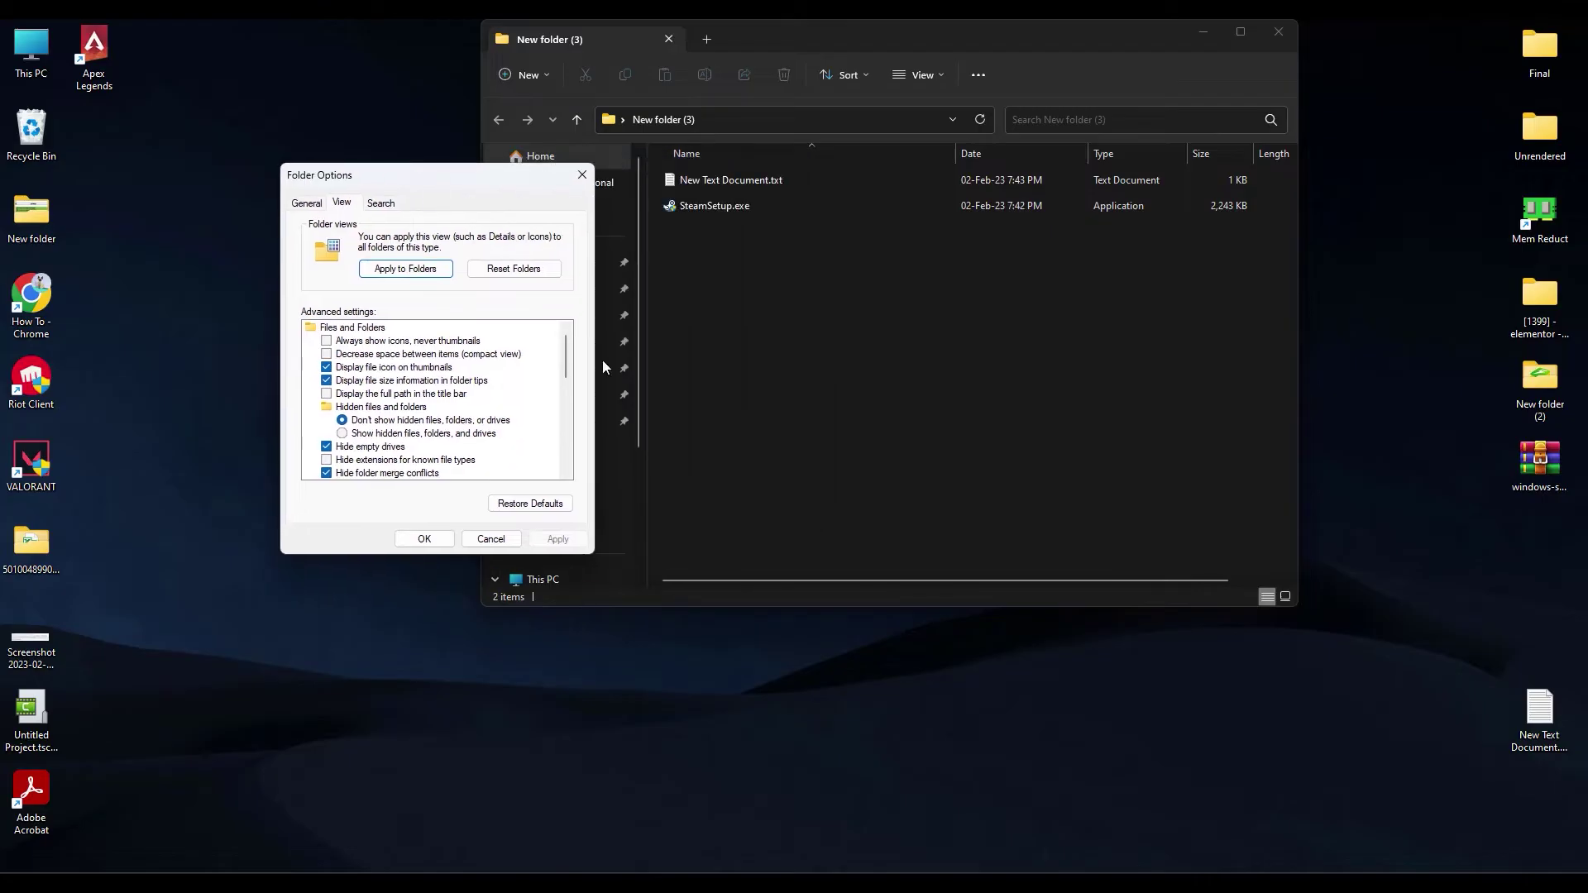
click(589, 172)
Rename the new text document as Launch.bat, accept the extension change, and run it to start the Steam installer.
click(758, 182)
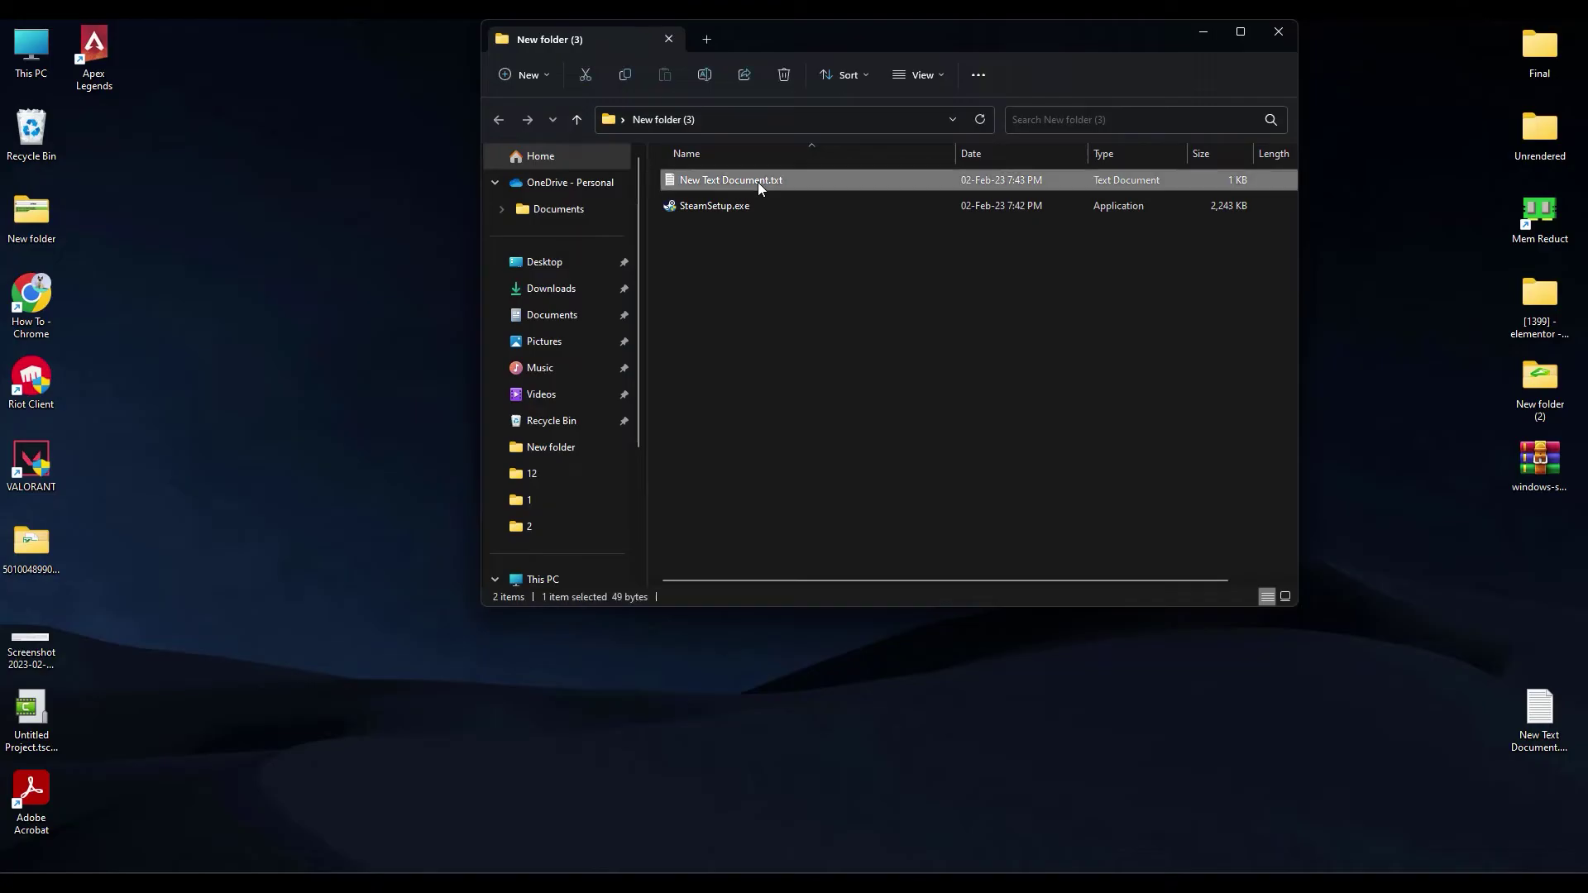
right_click(758, 182)
click(810, 575)
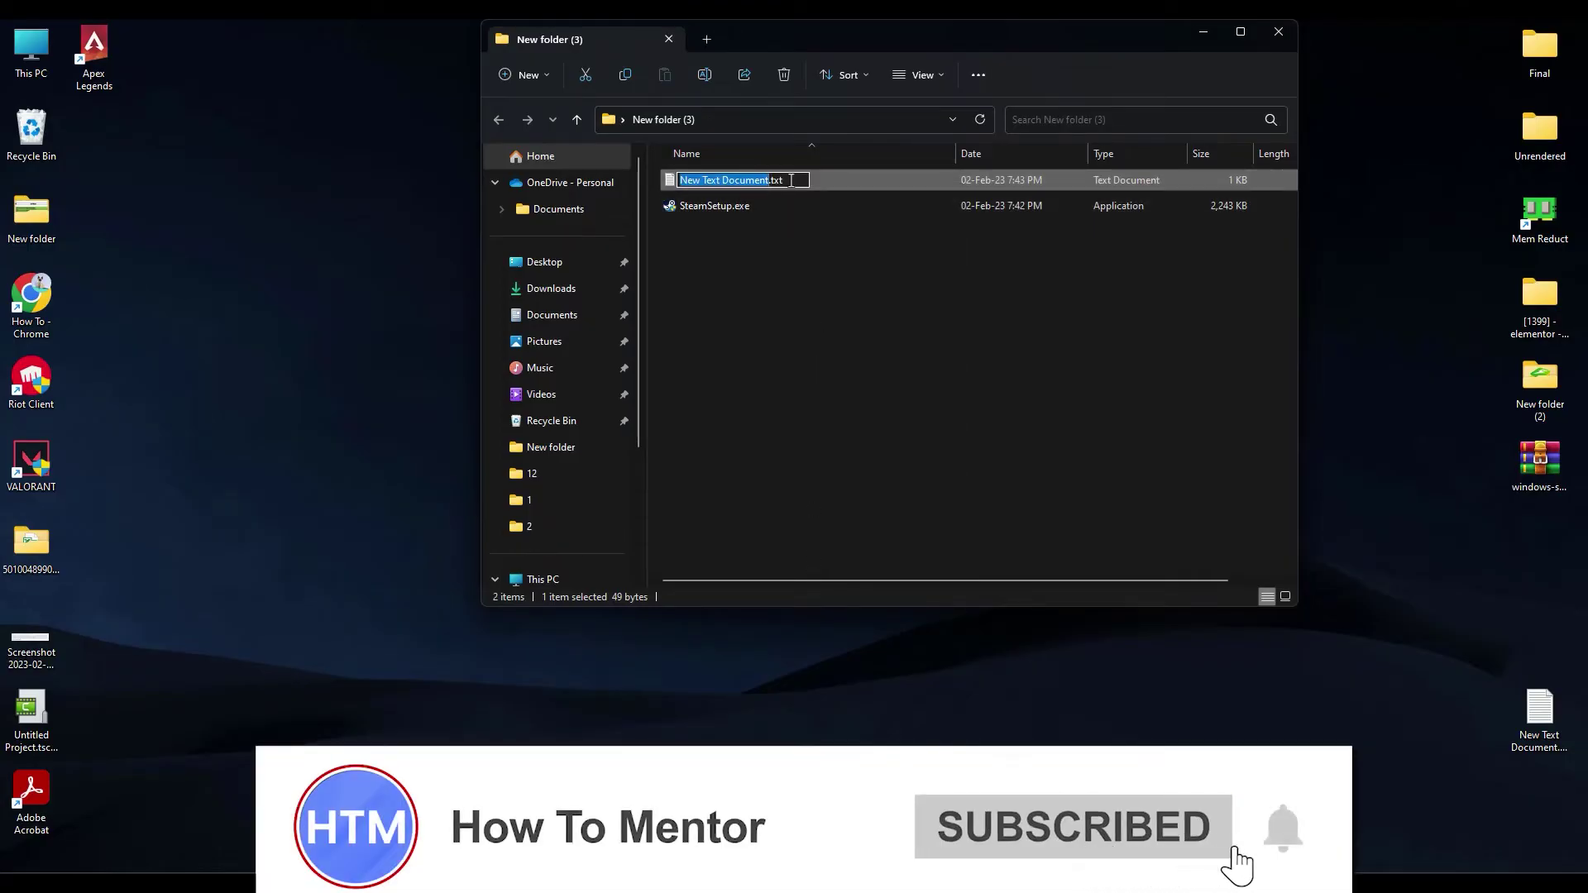
drag(792, 180, 667, 180)
key(BackSpace)
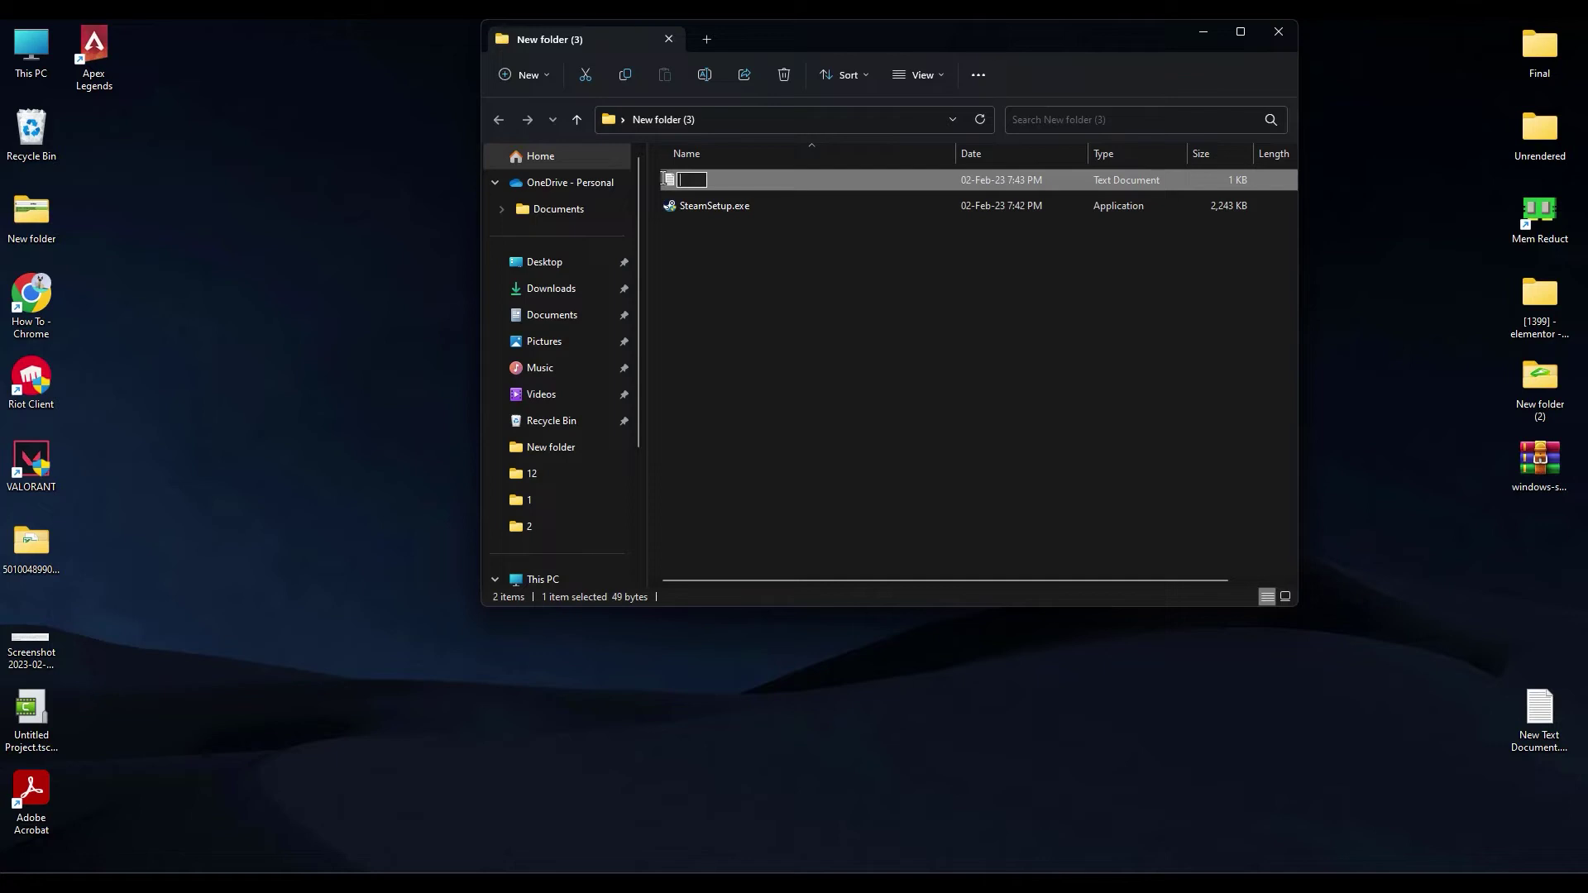
text(Launch.bat)
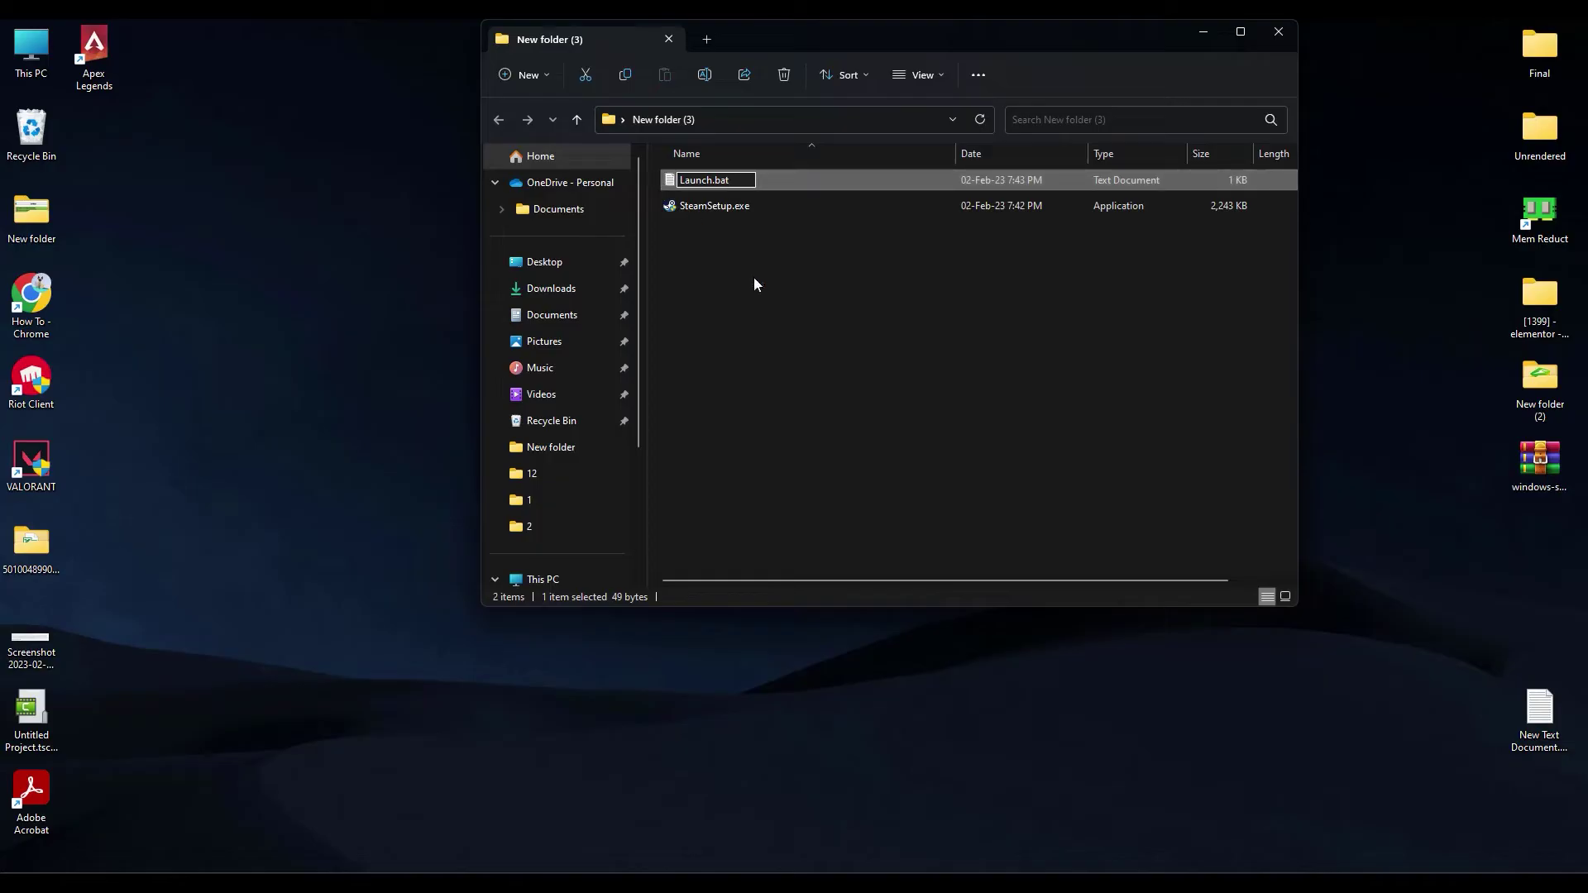
click(969, 366)
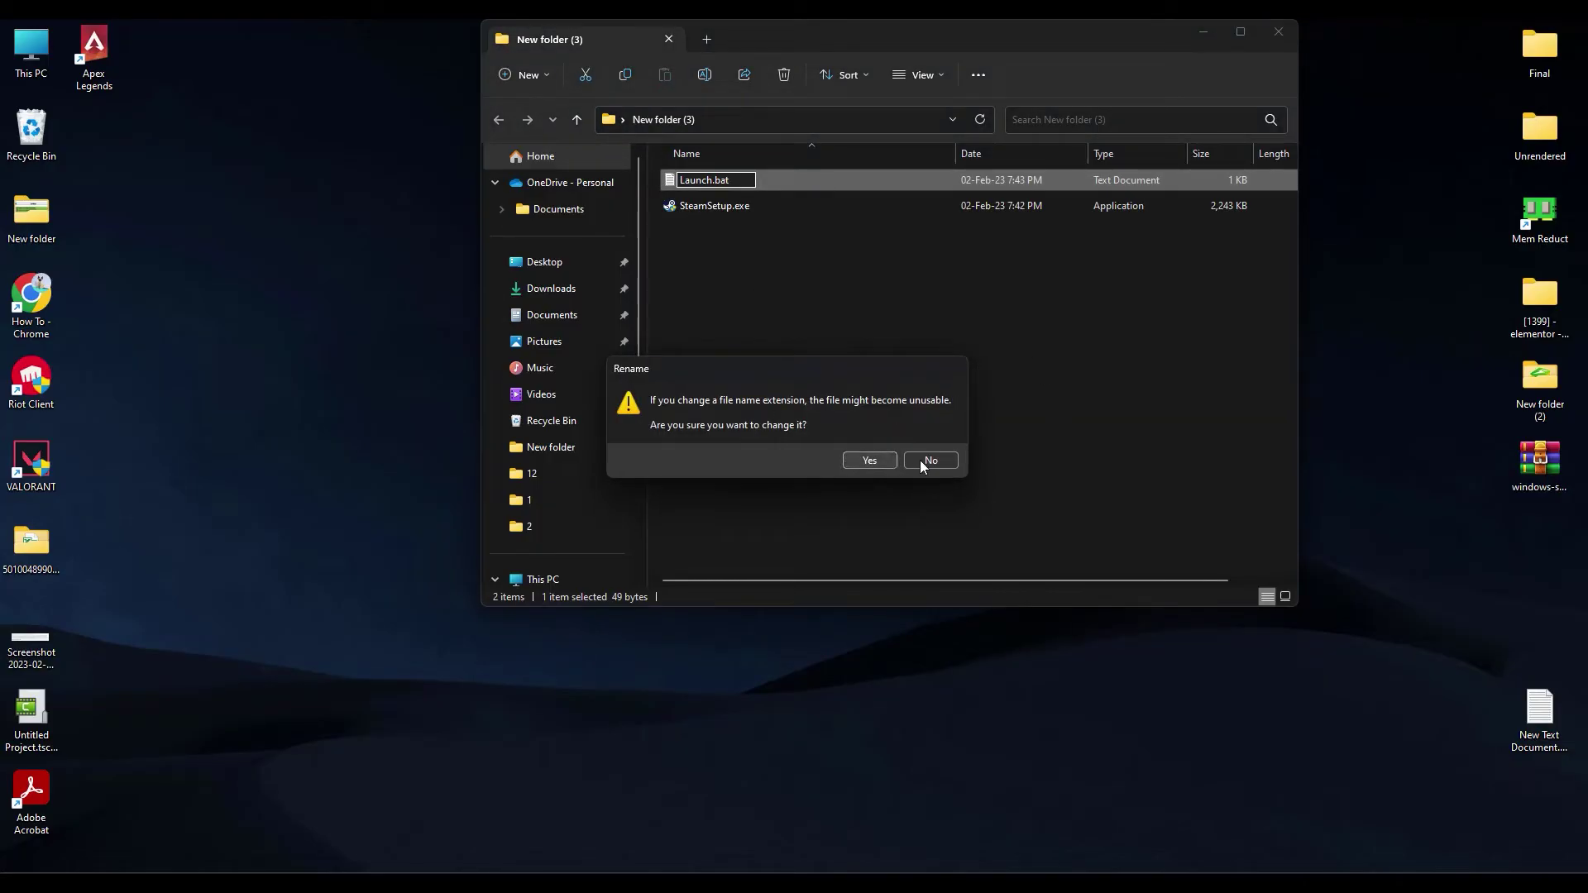
click(875, 460)
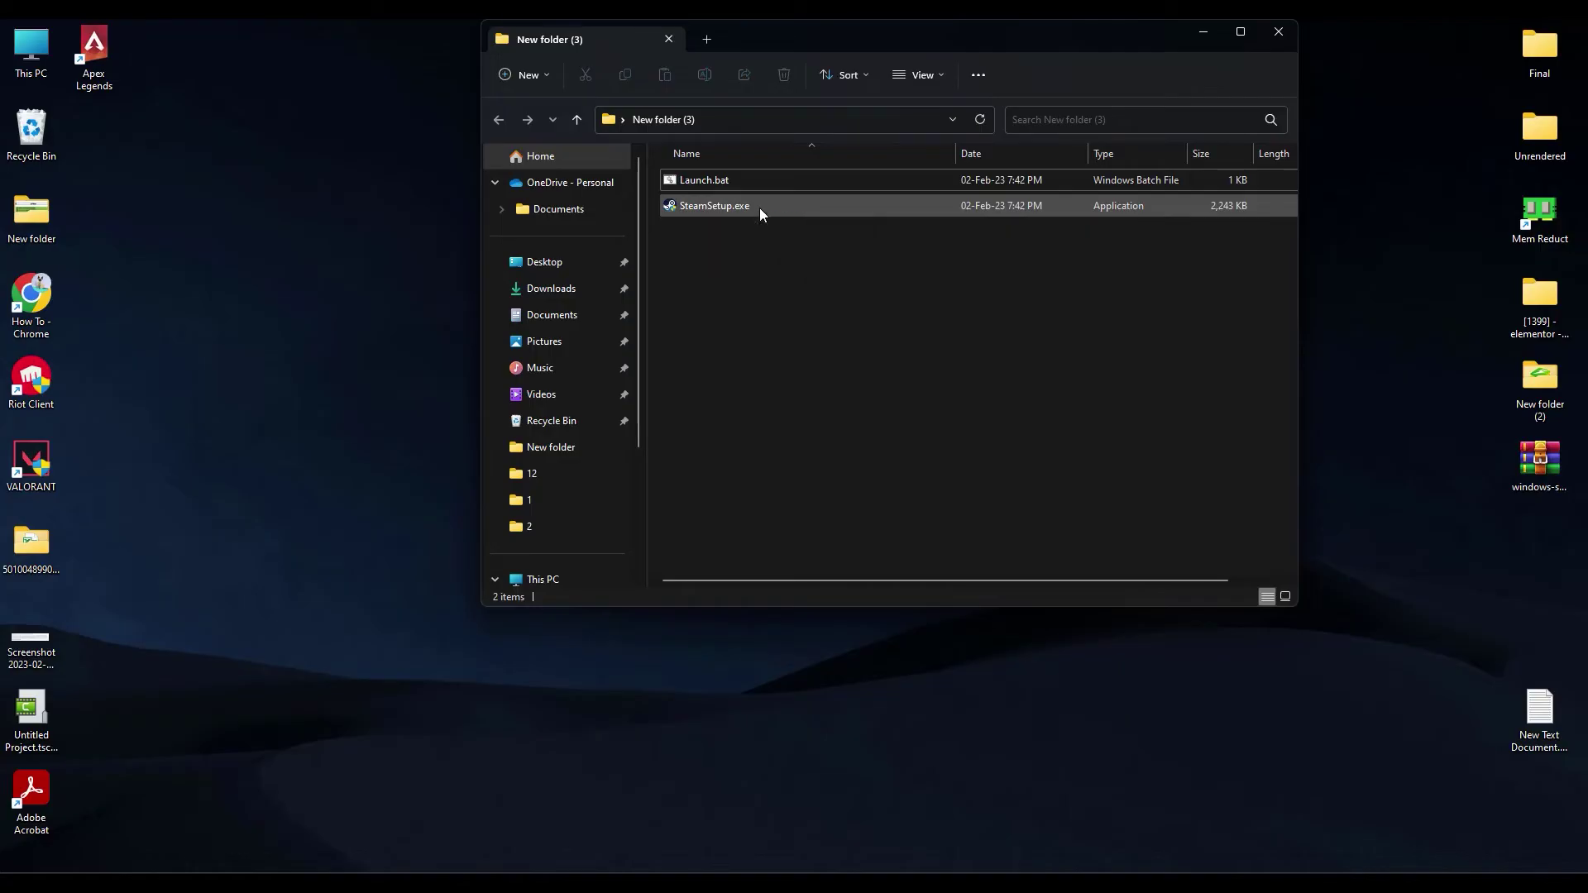
double_click(772, 187)
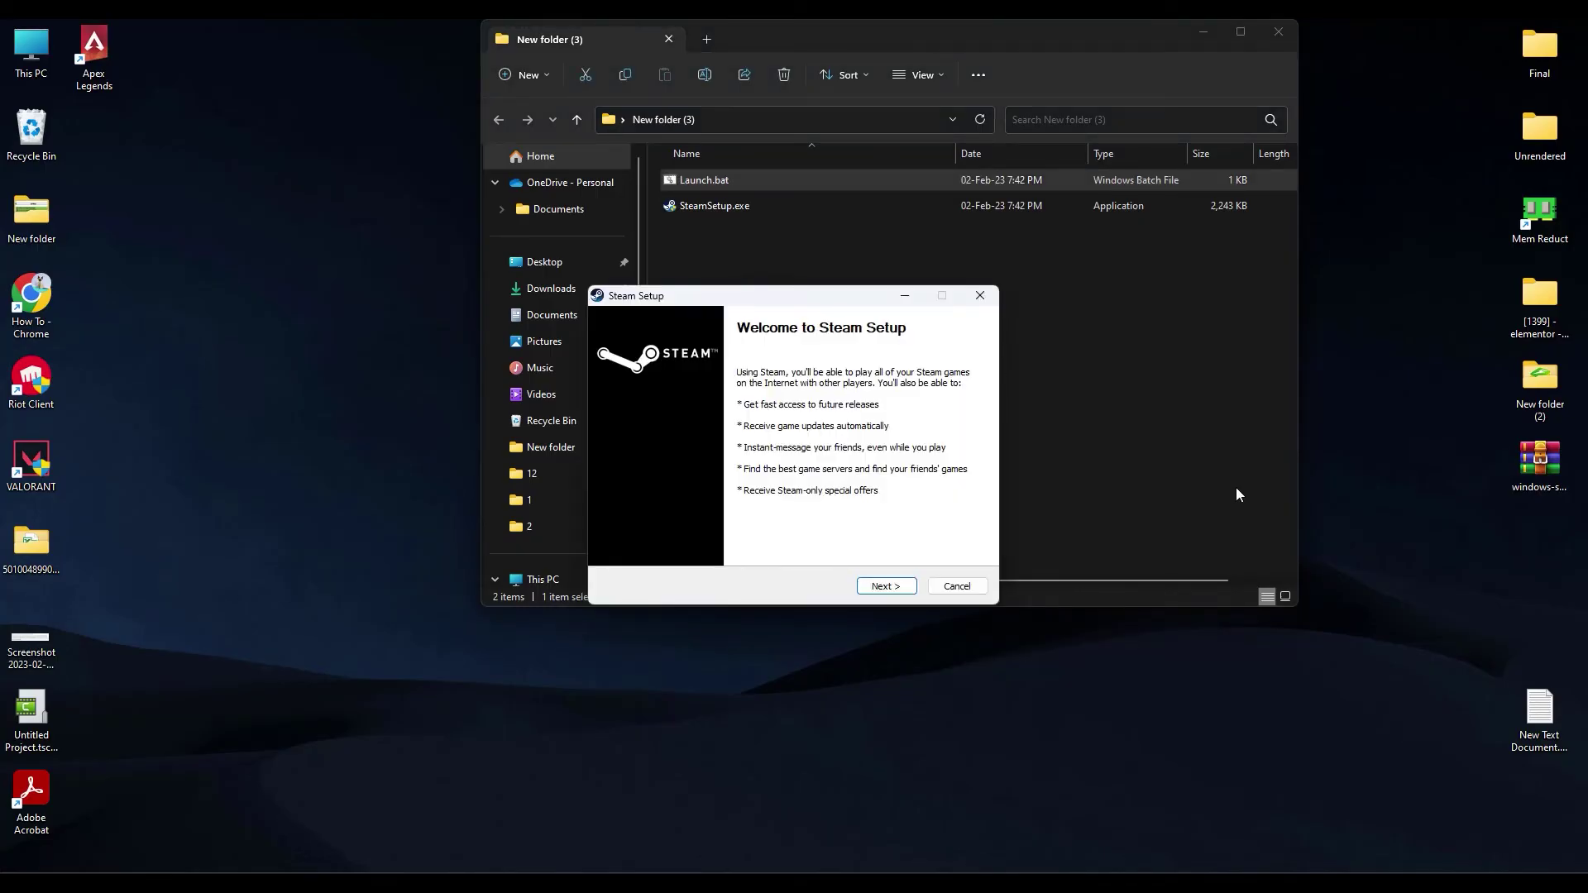
Proceed through the Steam Setup welcome and language pages, keeping English, and open the folder browser for the install location.
click(885, 586)
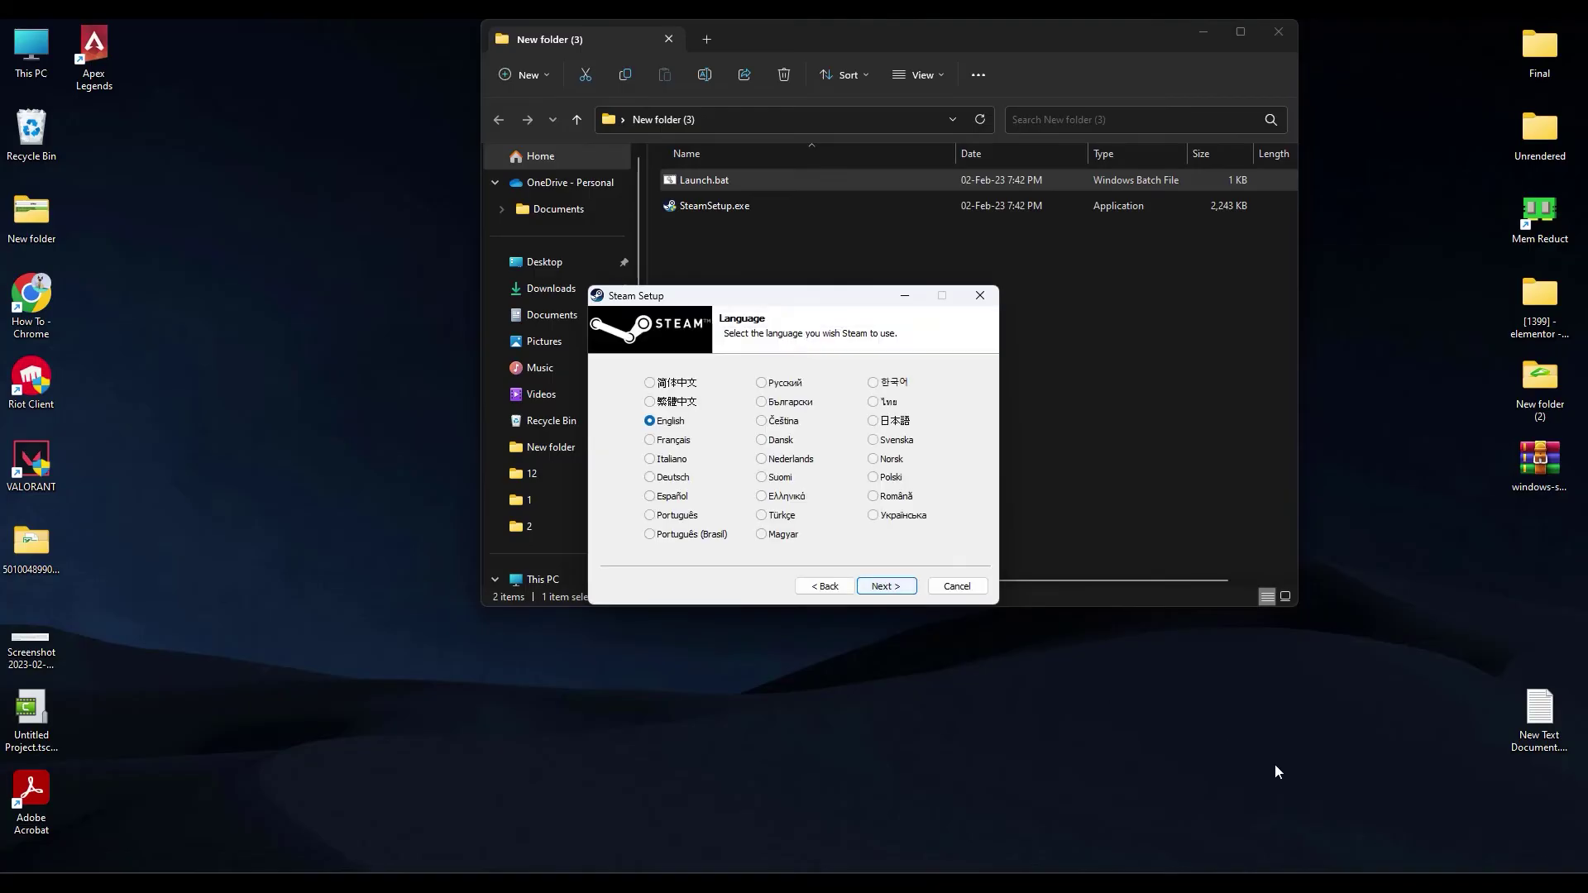
click(878, 586)
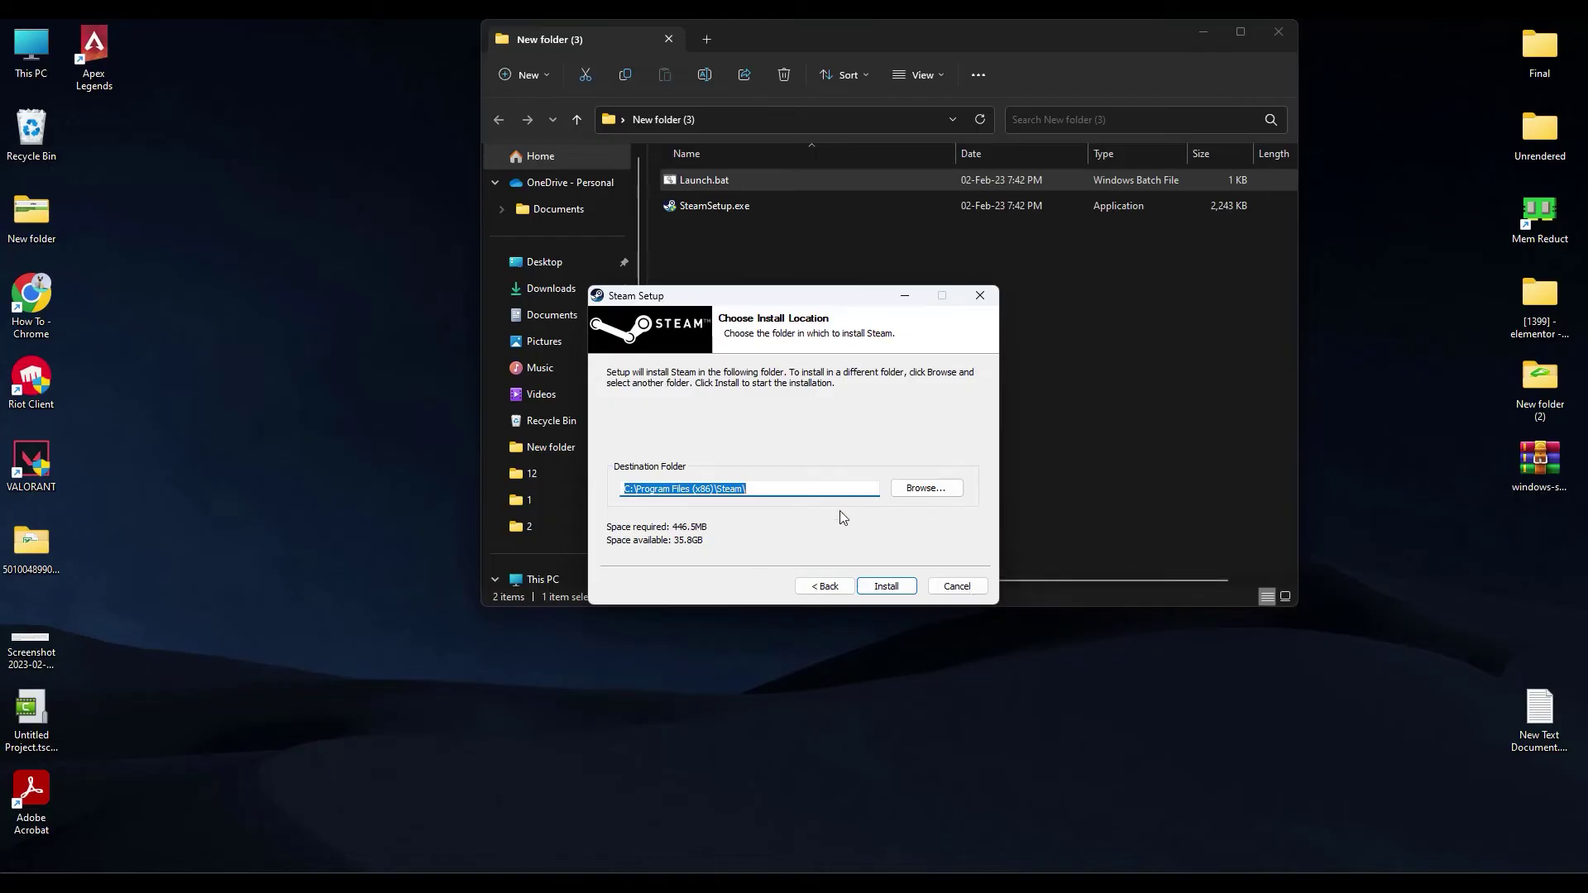
click(916, 495)
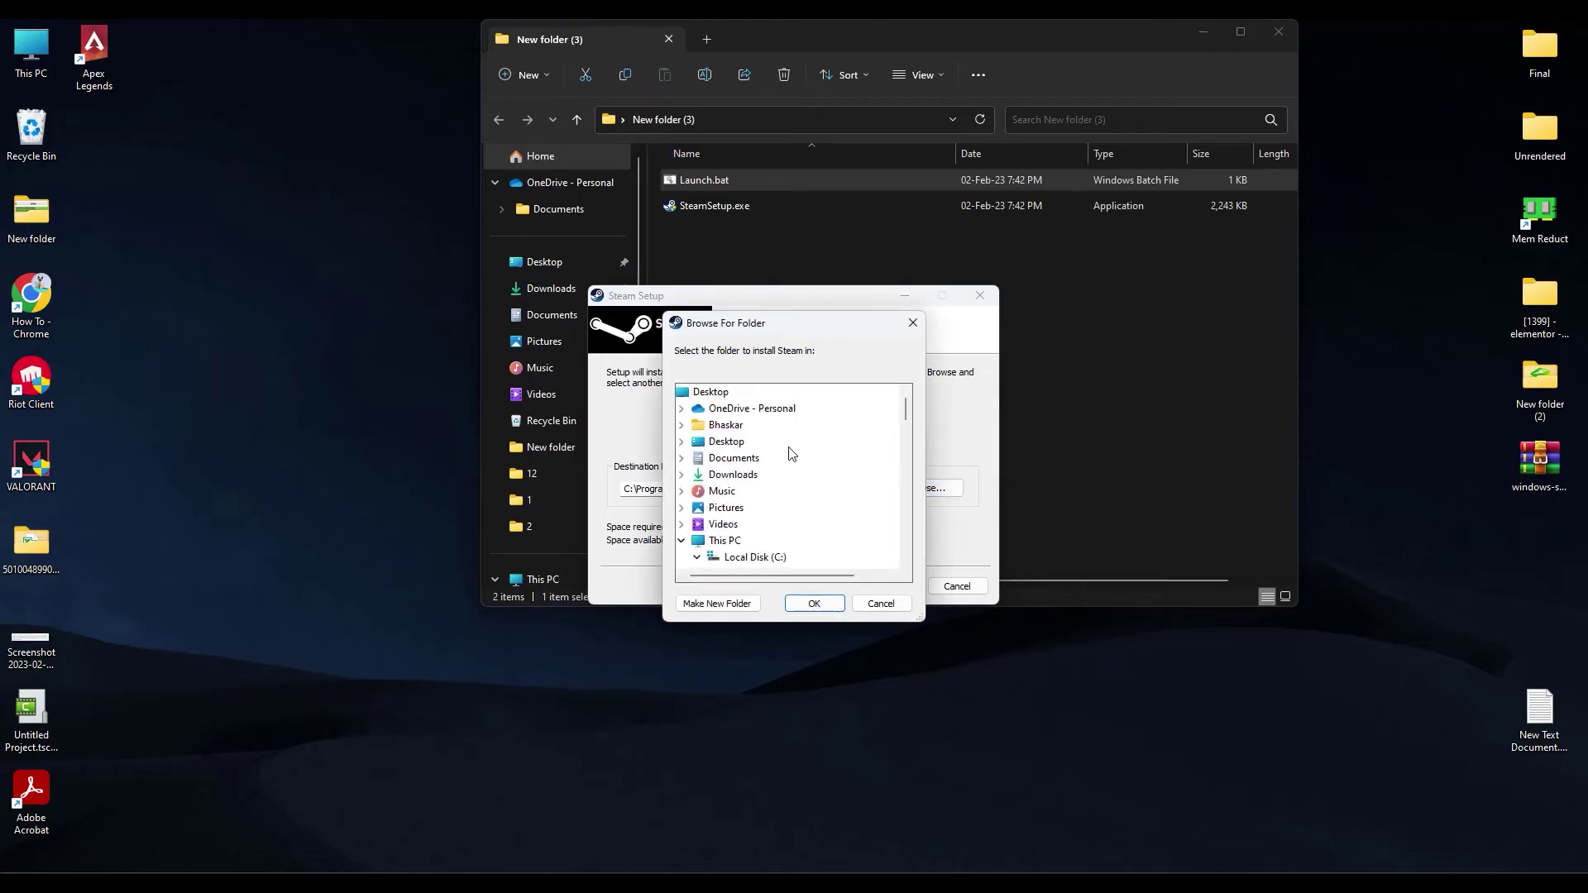
Examine the drives under This PC as possible install locations, including the folders on New Volume (D:).
scroll(744, 475, down, 2)
click(698, 458)
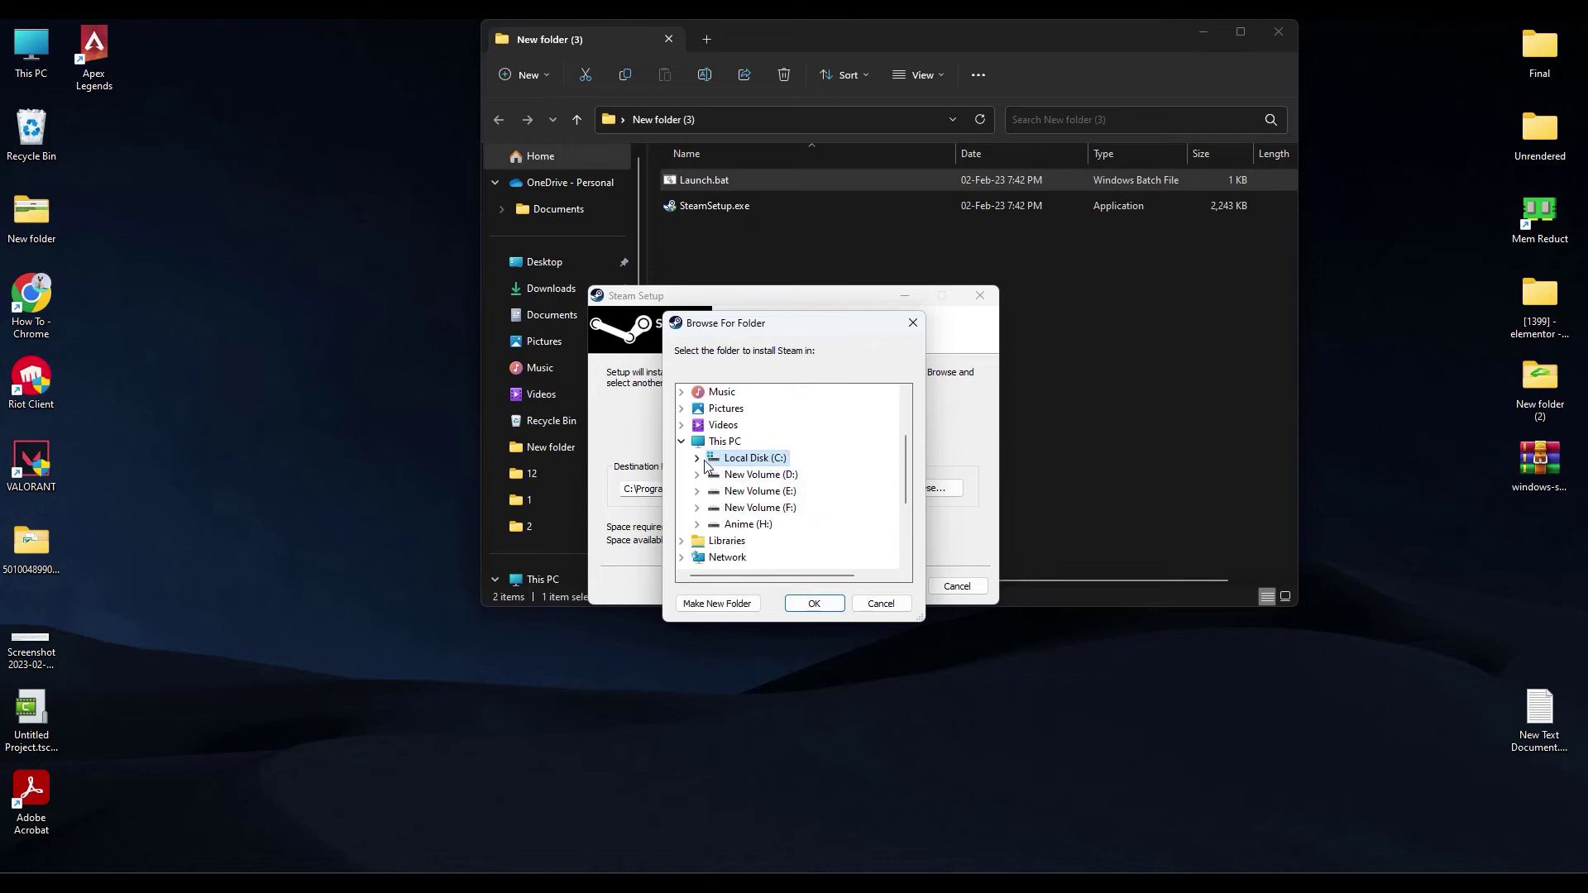
drag(777, 316, 1075, 276)
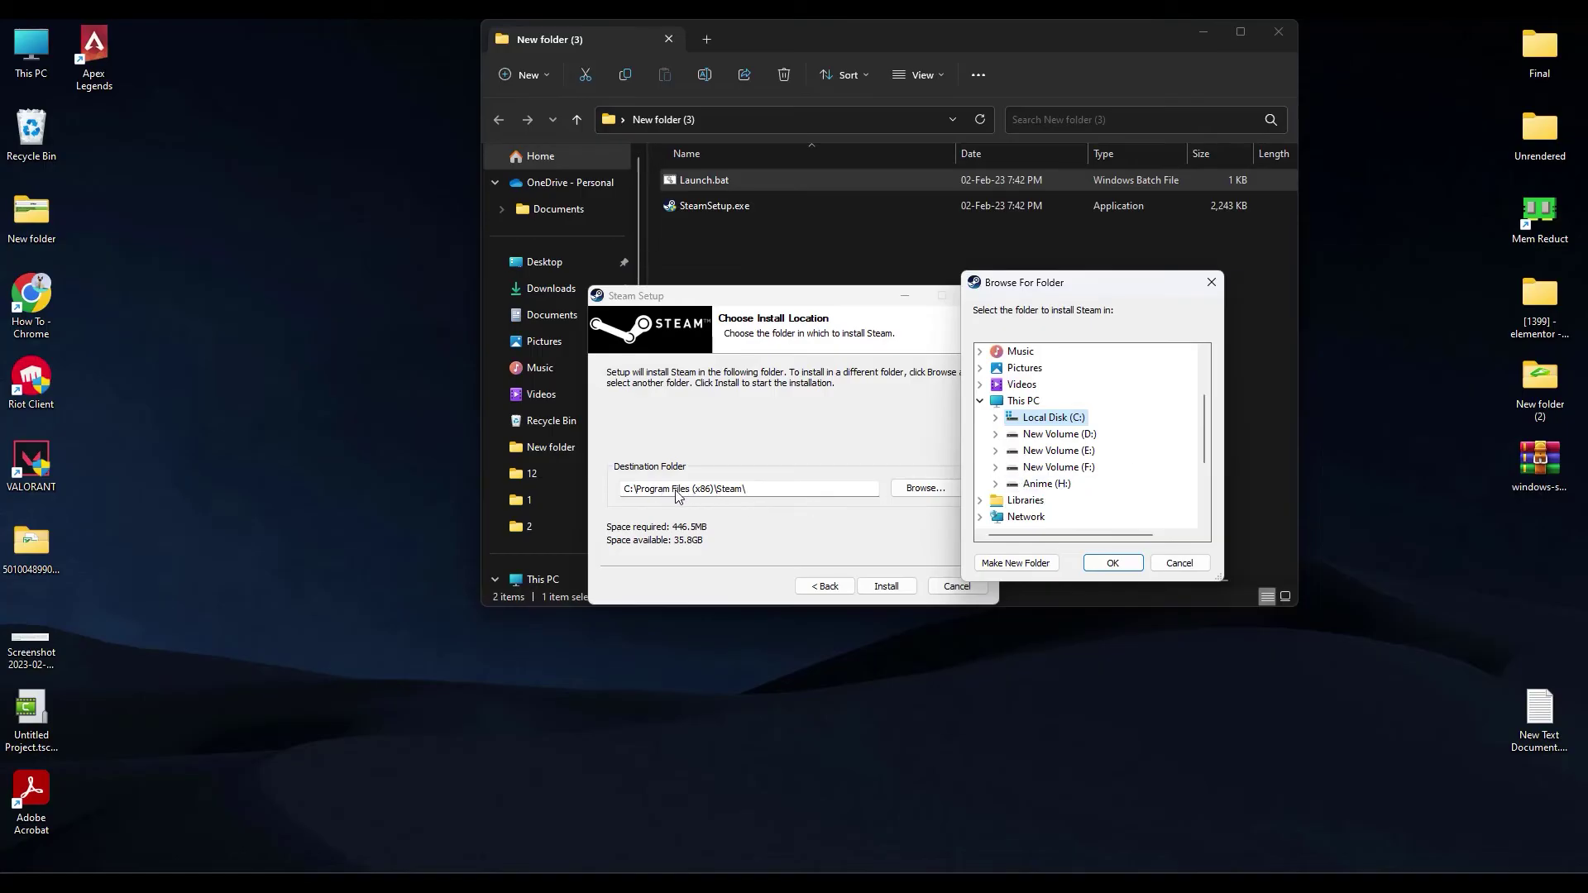
double_click(1054, 433)
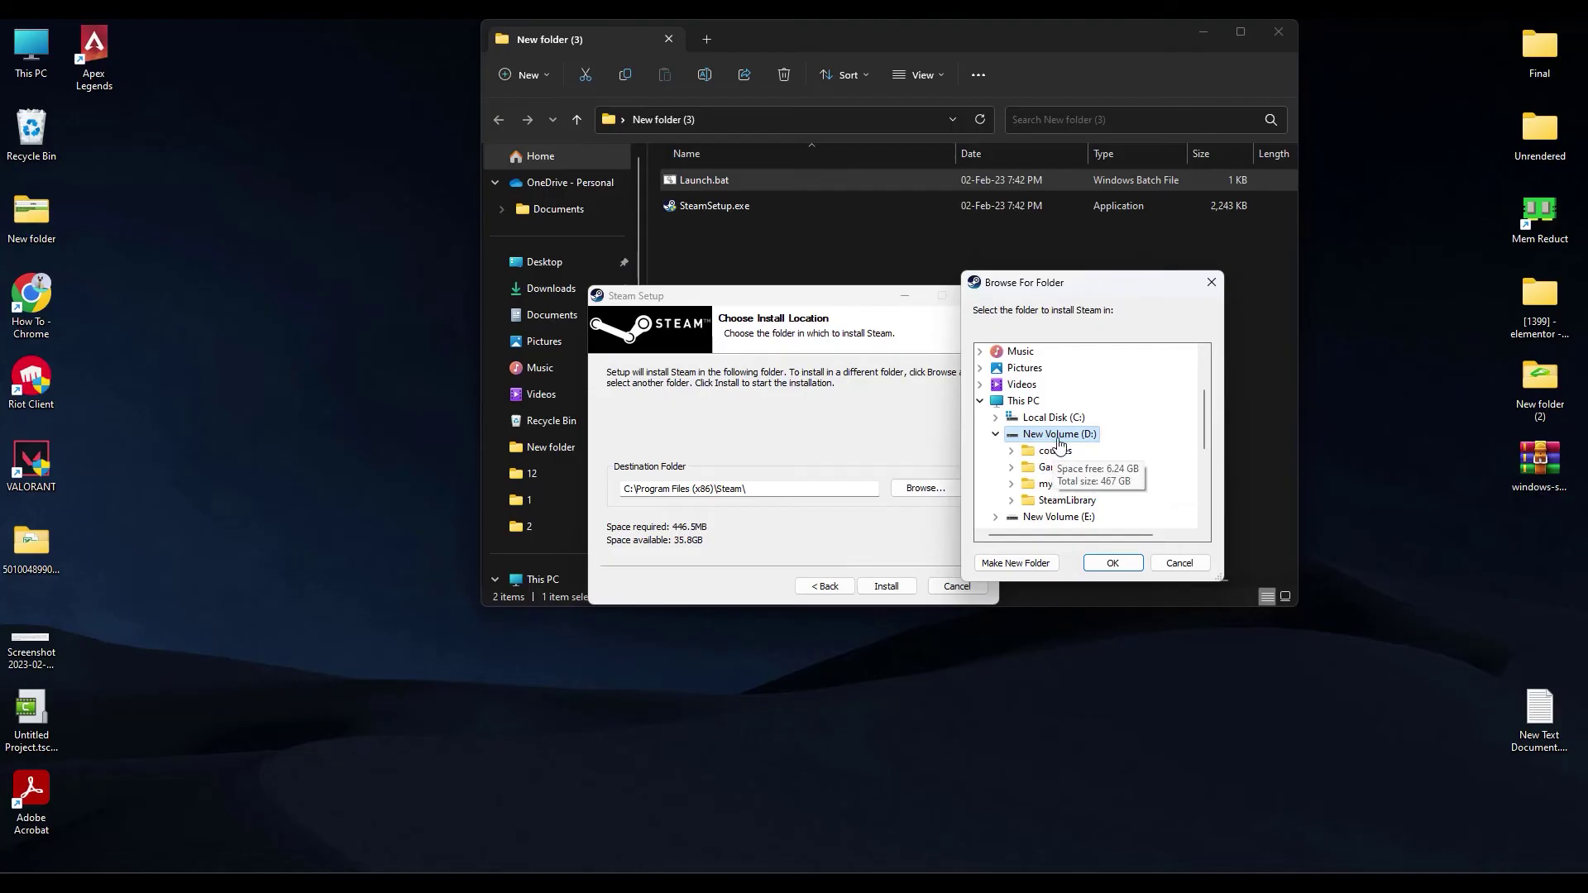
click(1058, 517)
Create a folder named Launch on Local Disk (C:), set it as the Steam destination folder, and start the installation.
click(1053, 367)
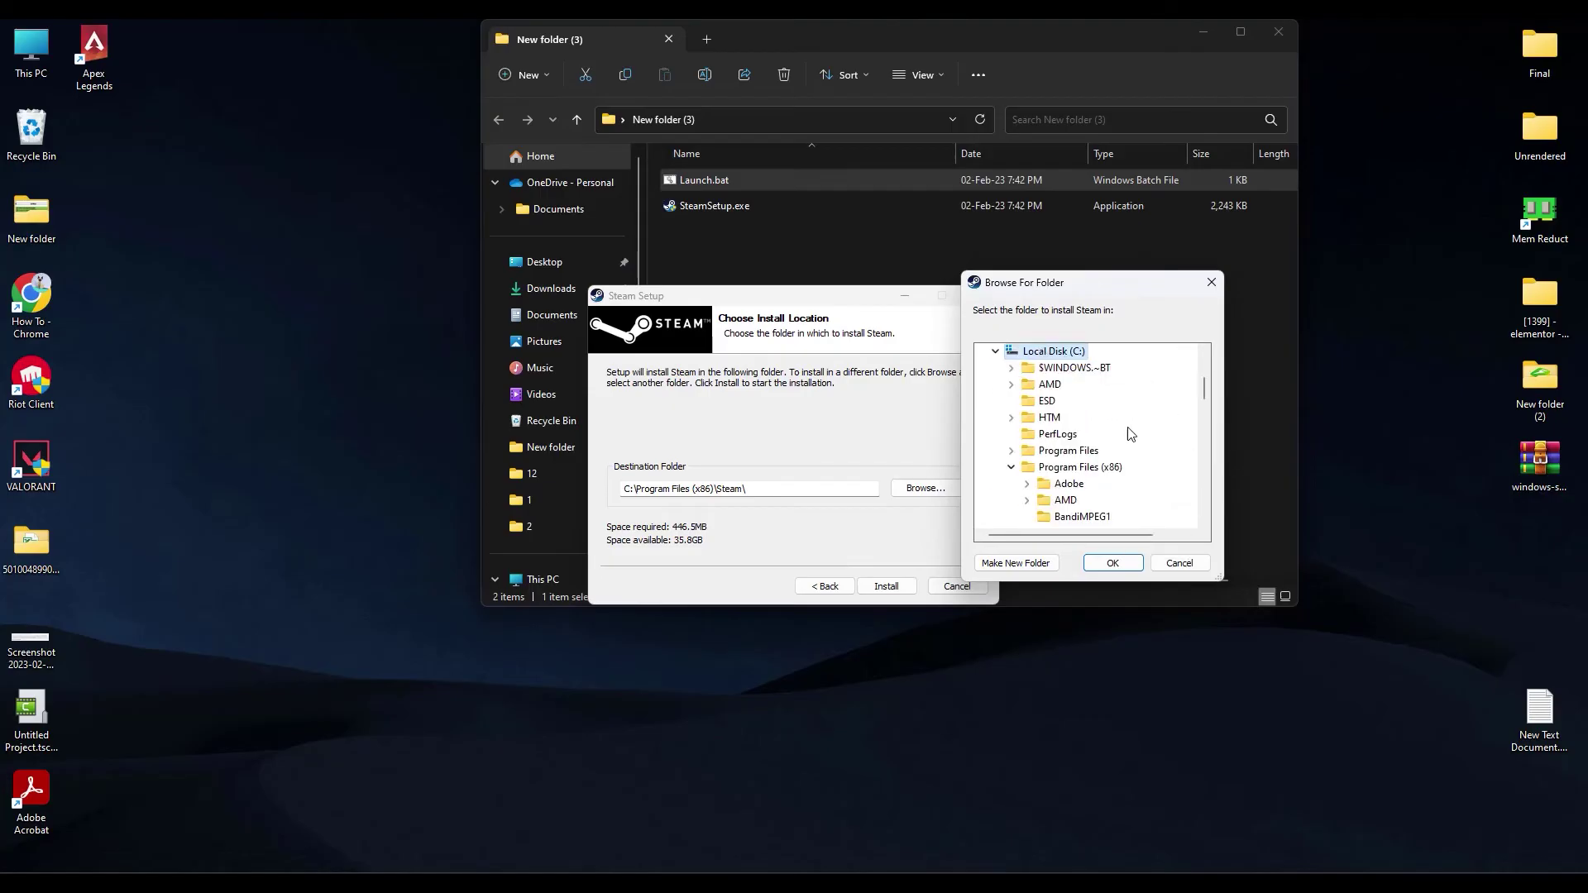
click(1012, 467)
click(1012, 468)
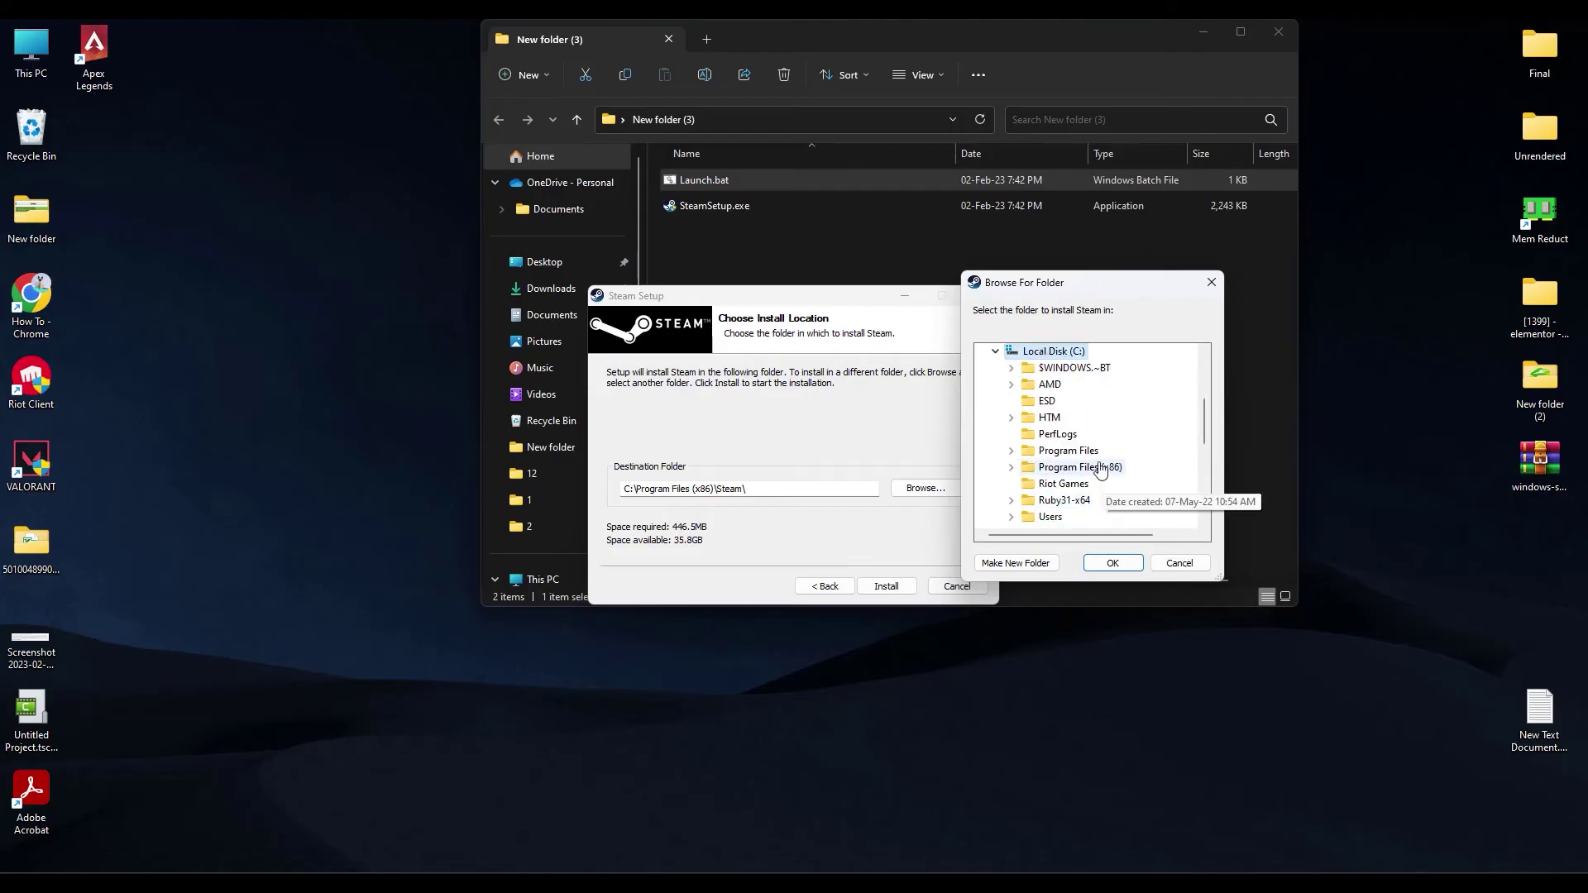
scroll(1092, 487, down, 4)
click(1018, 563)
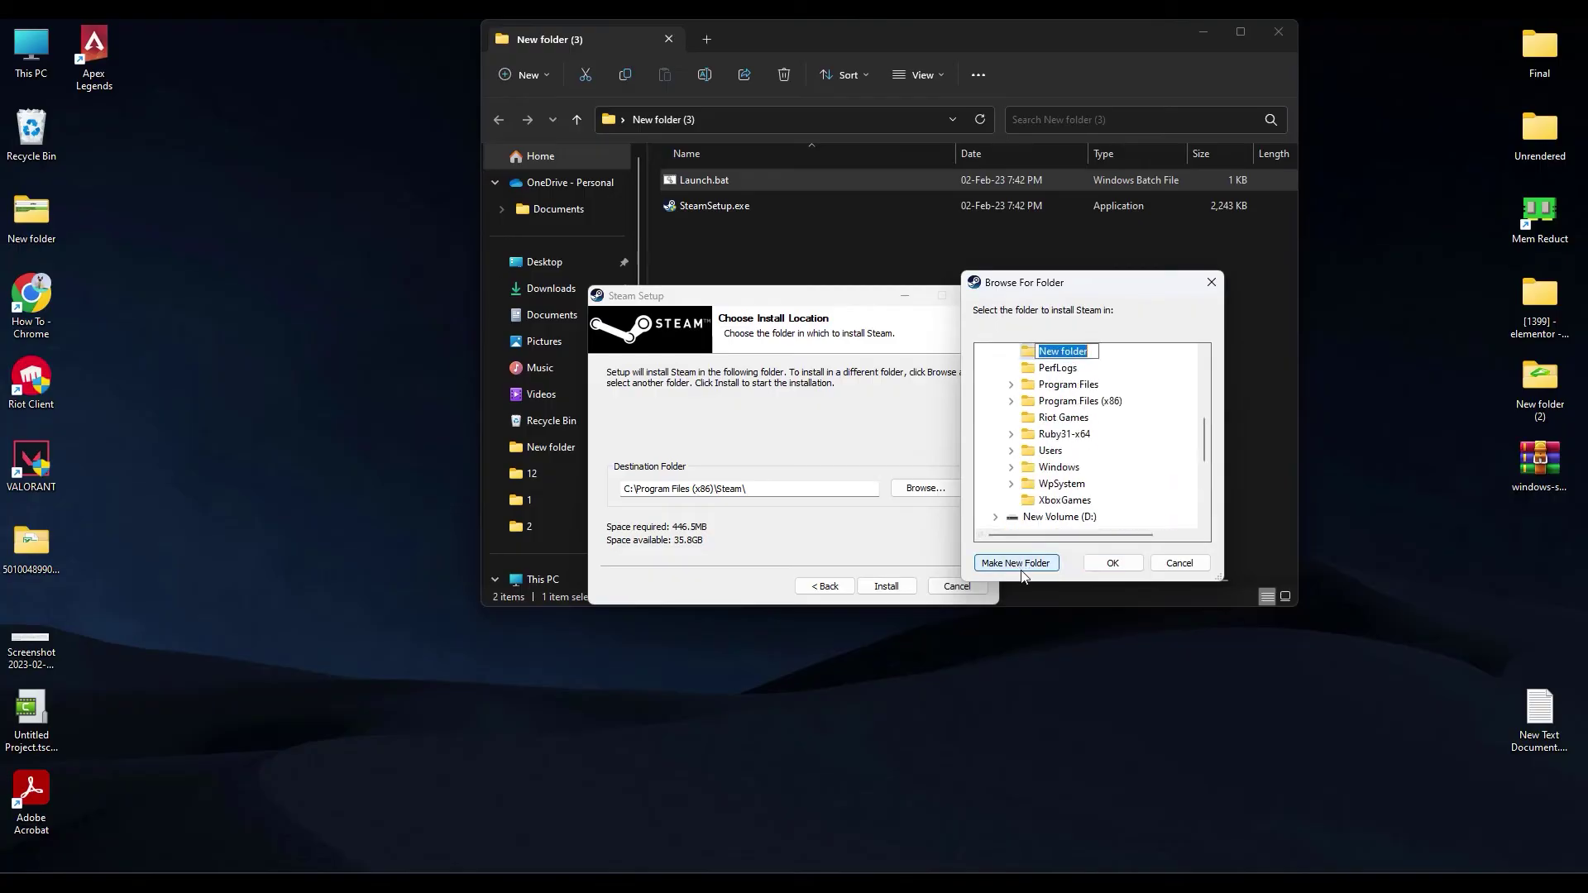
key(BackSpace)
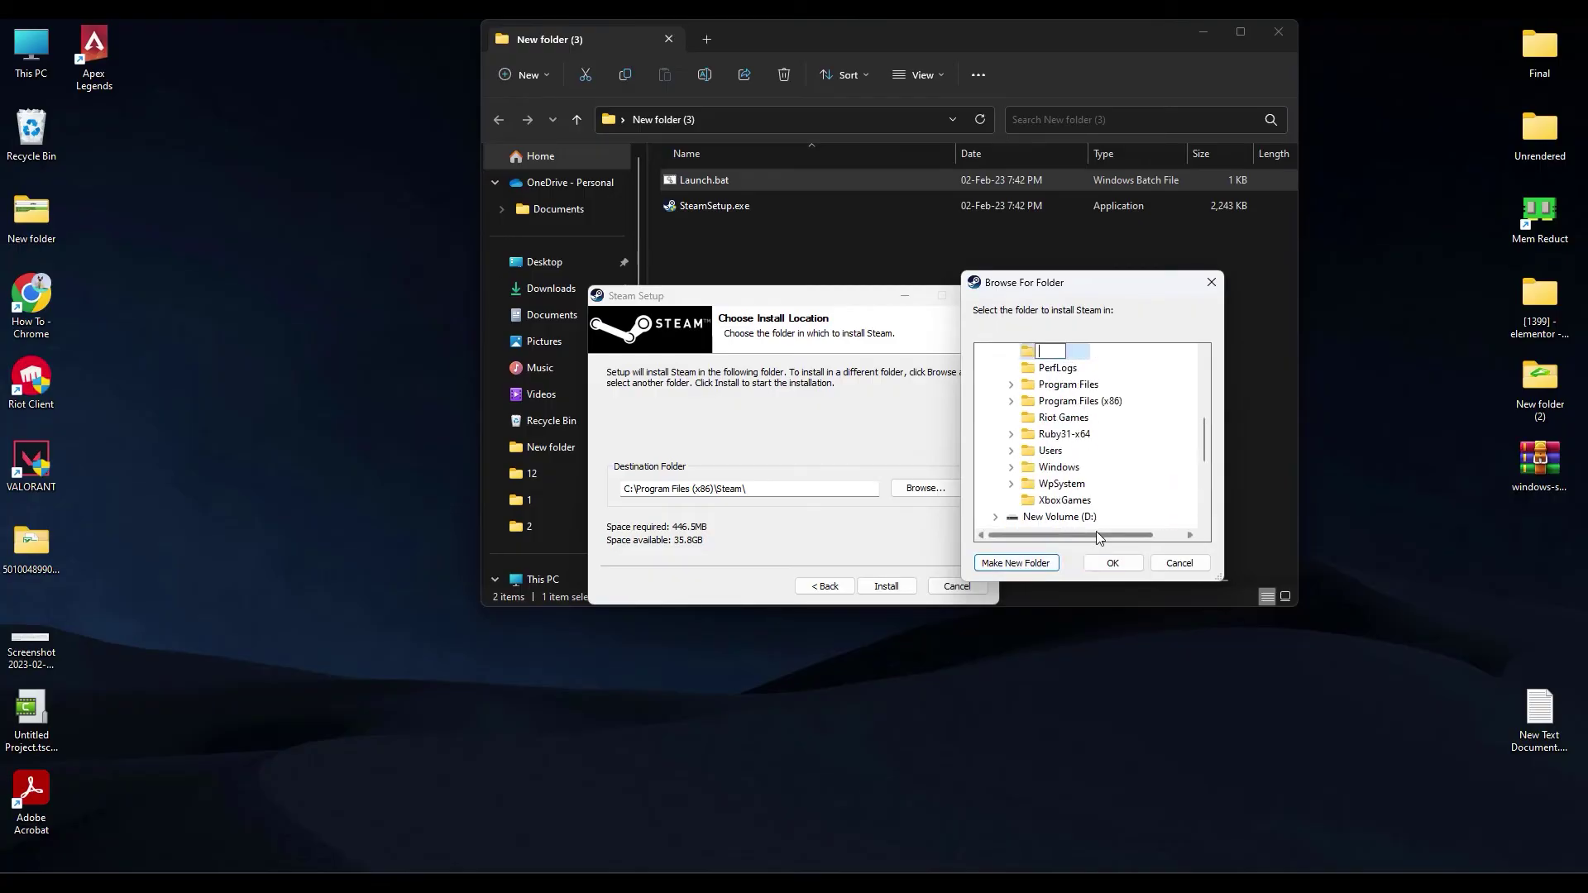
text(Launch)
click(1100, 364)
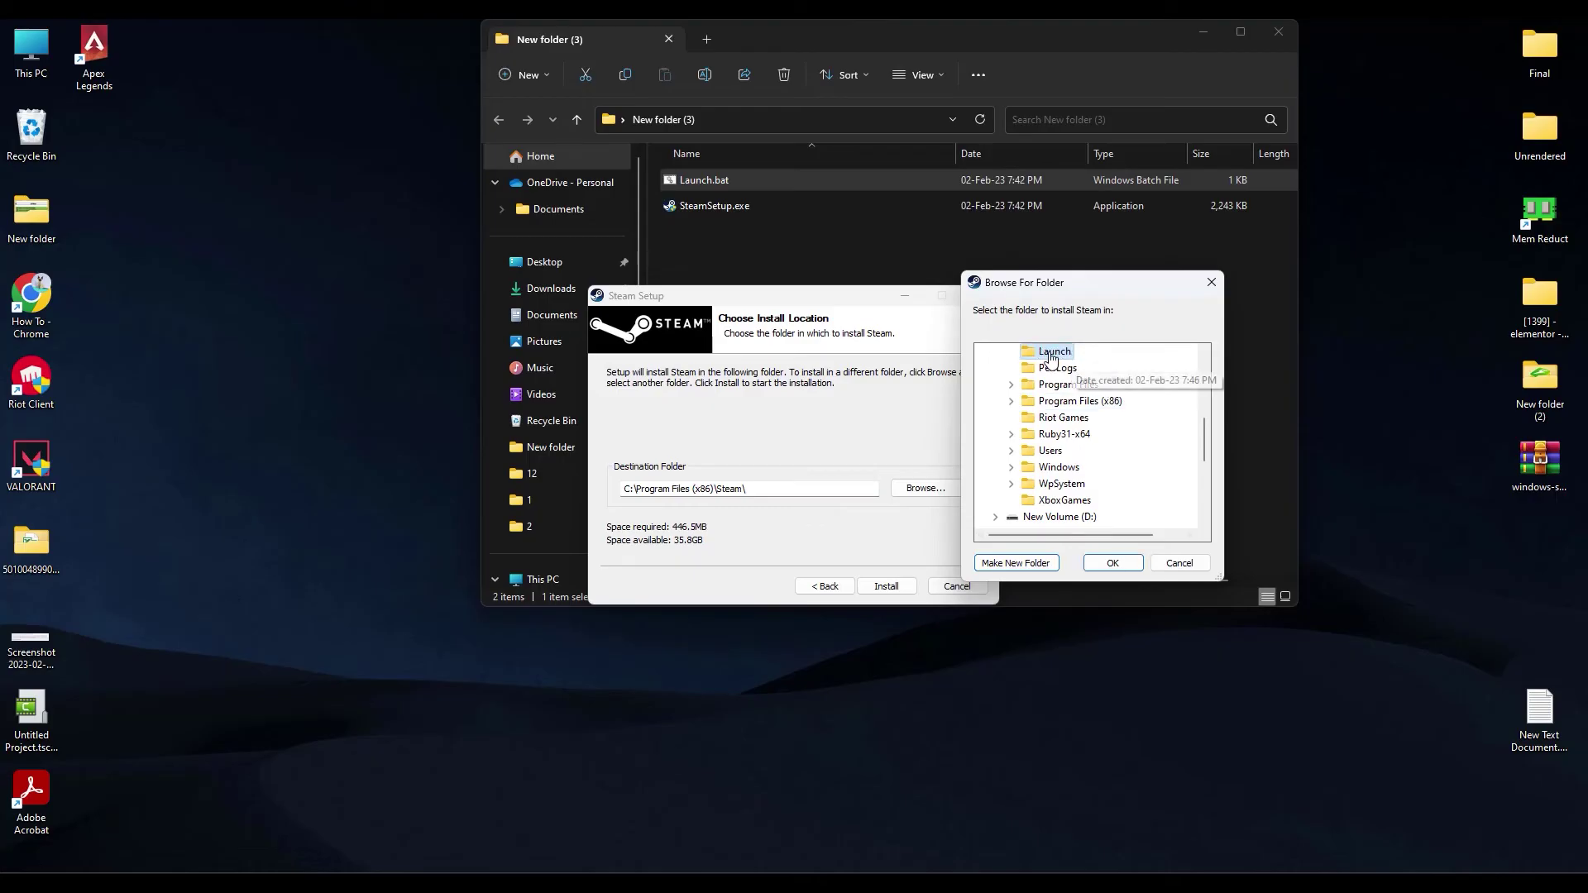
click(1117, 561)
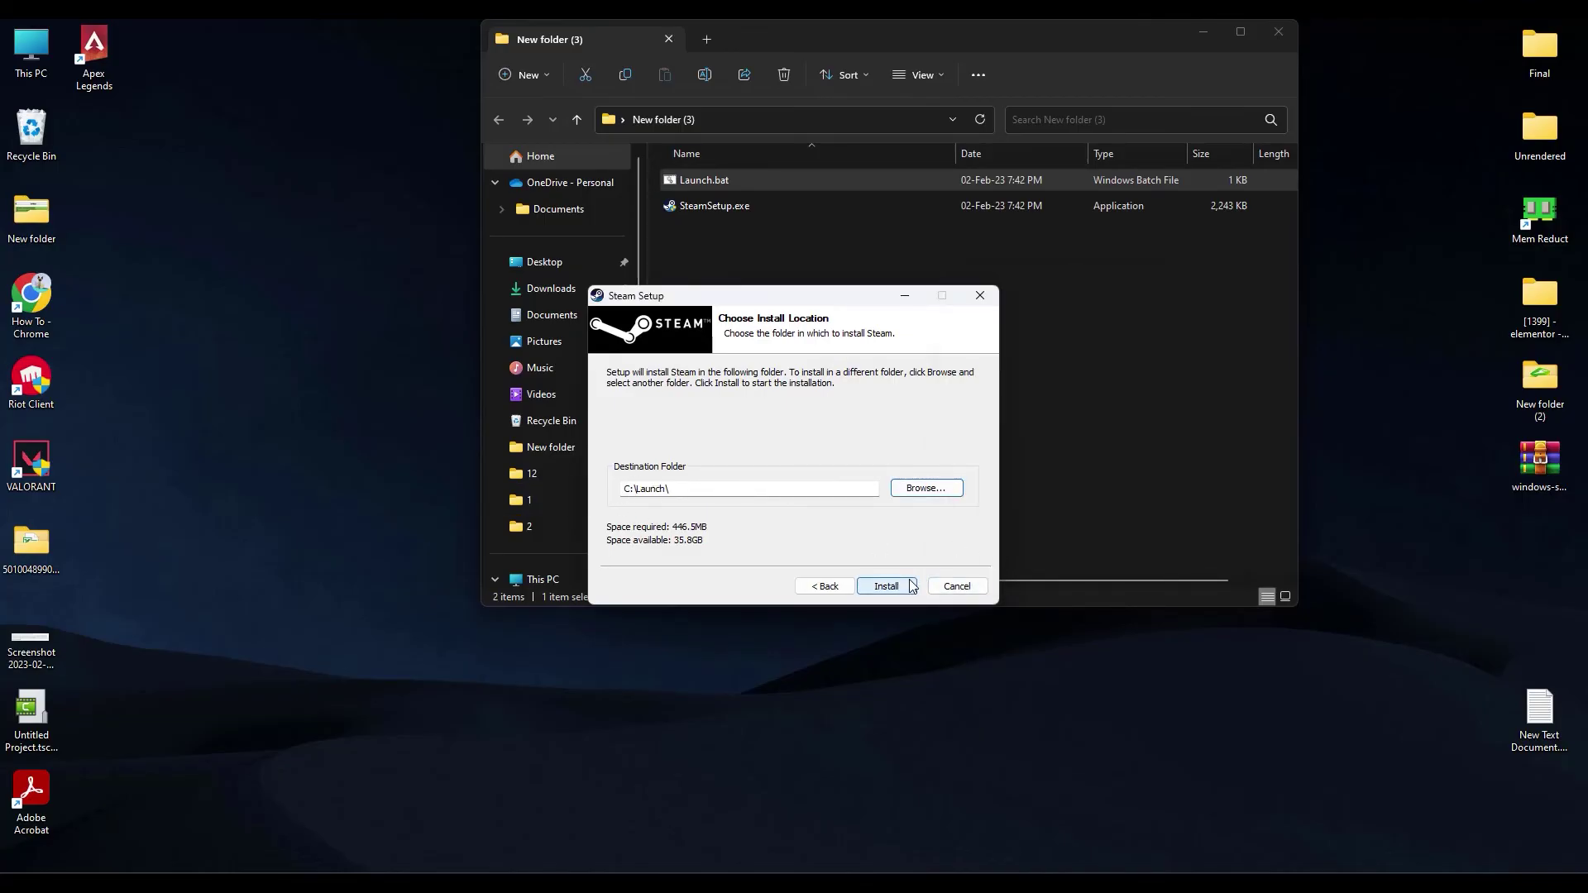
click(885, 585)
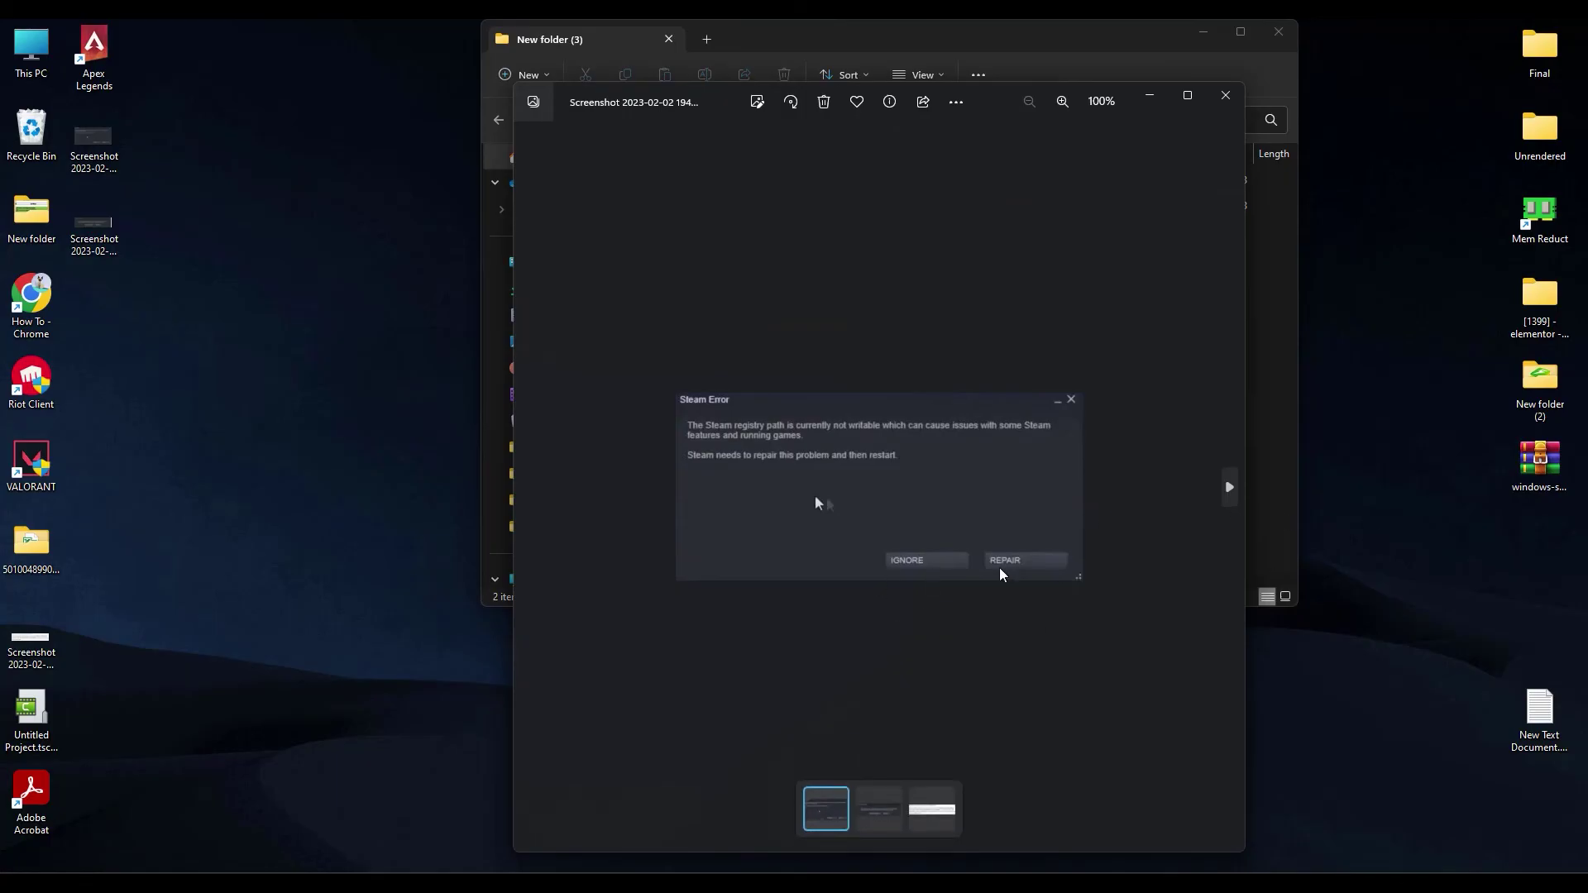
View the Steam Service Error screenshot after closing the Steam Error one, and close the image viewer and the New folder (3) window.
click(1226, 95)
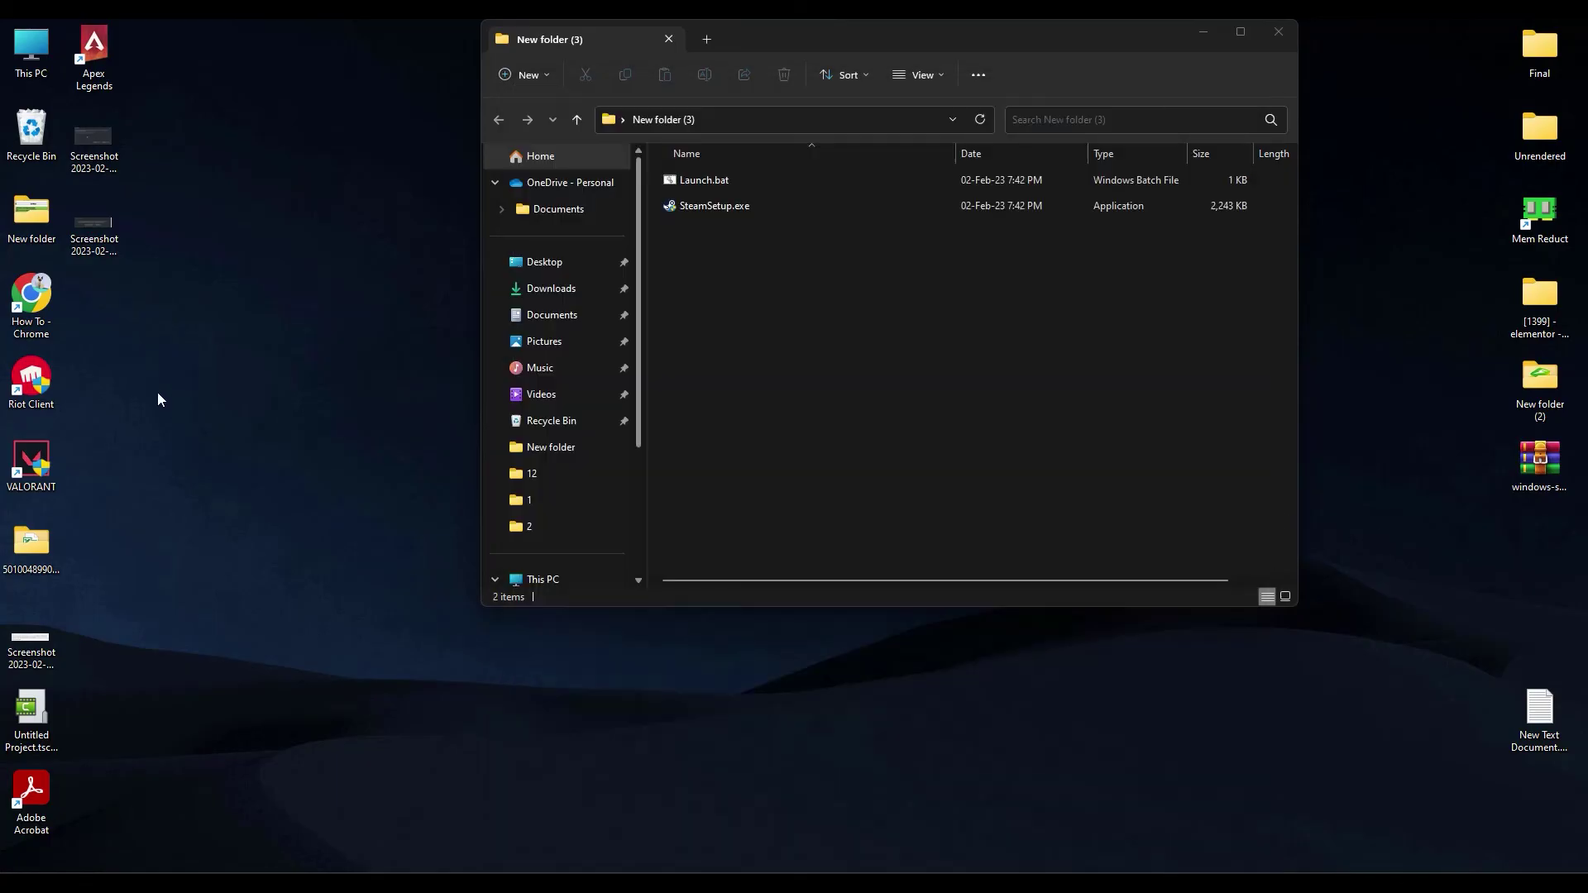
double_click(80, 248)
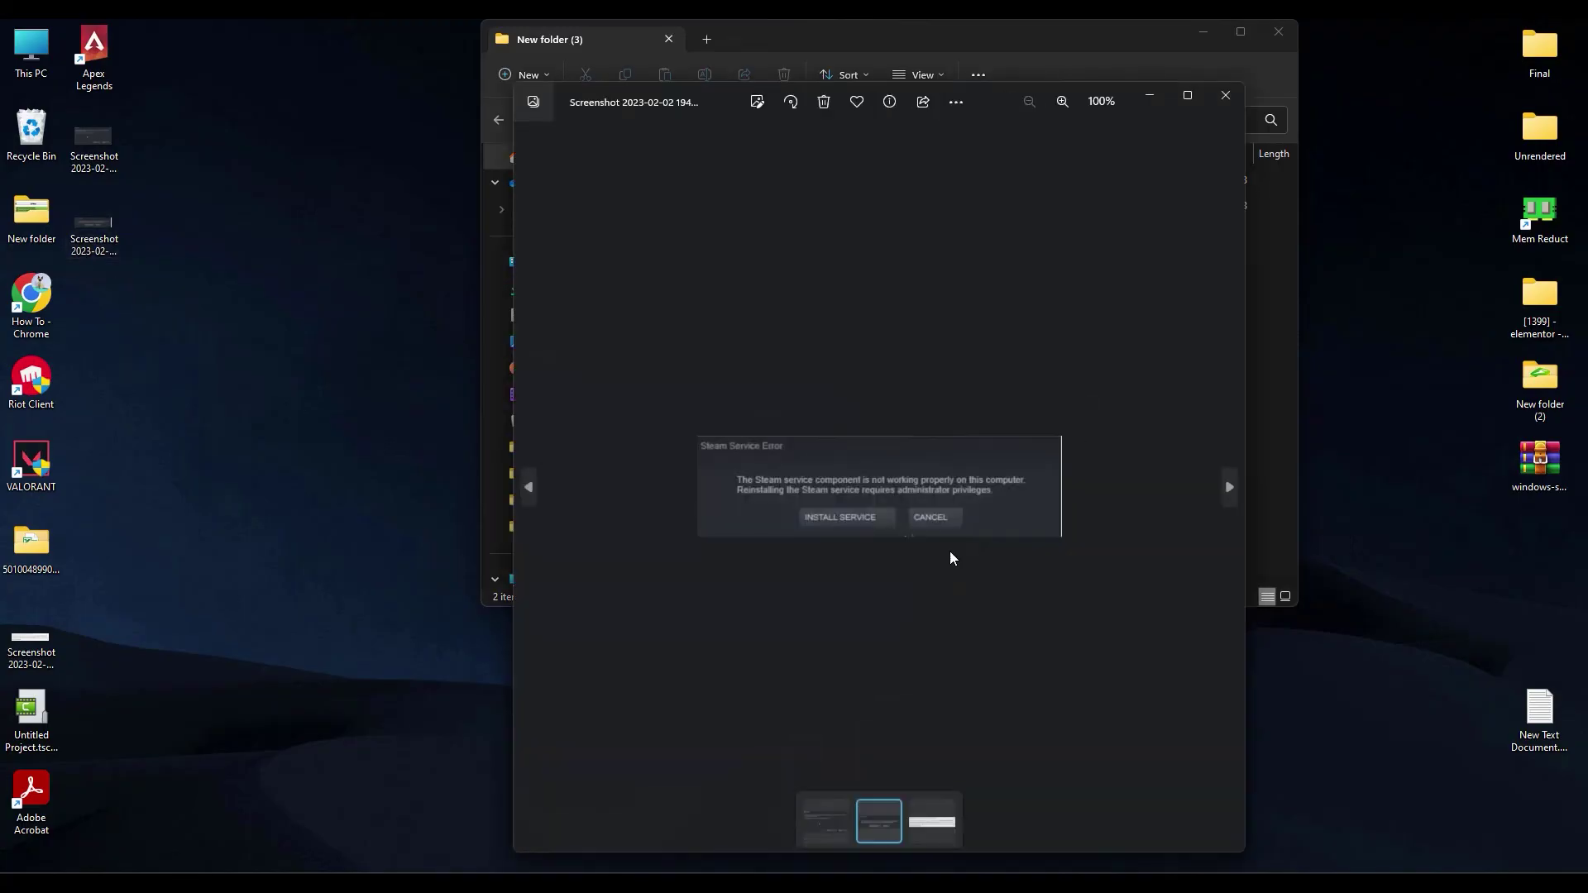
click(1229, 104)
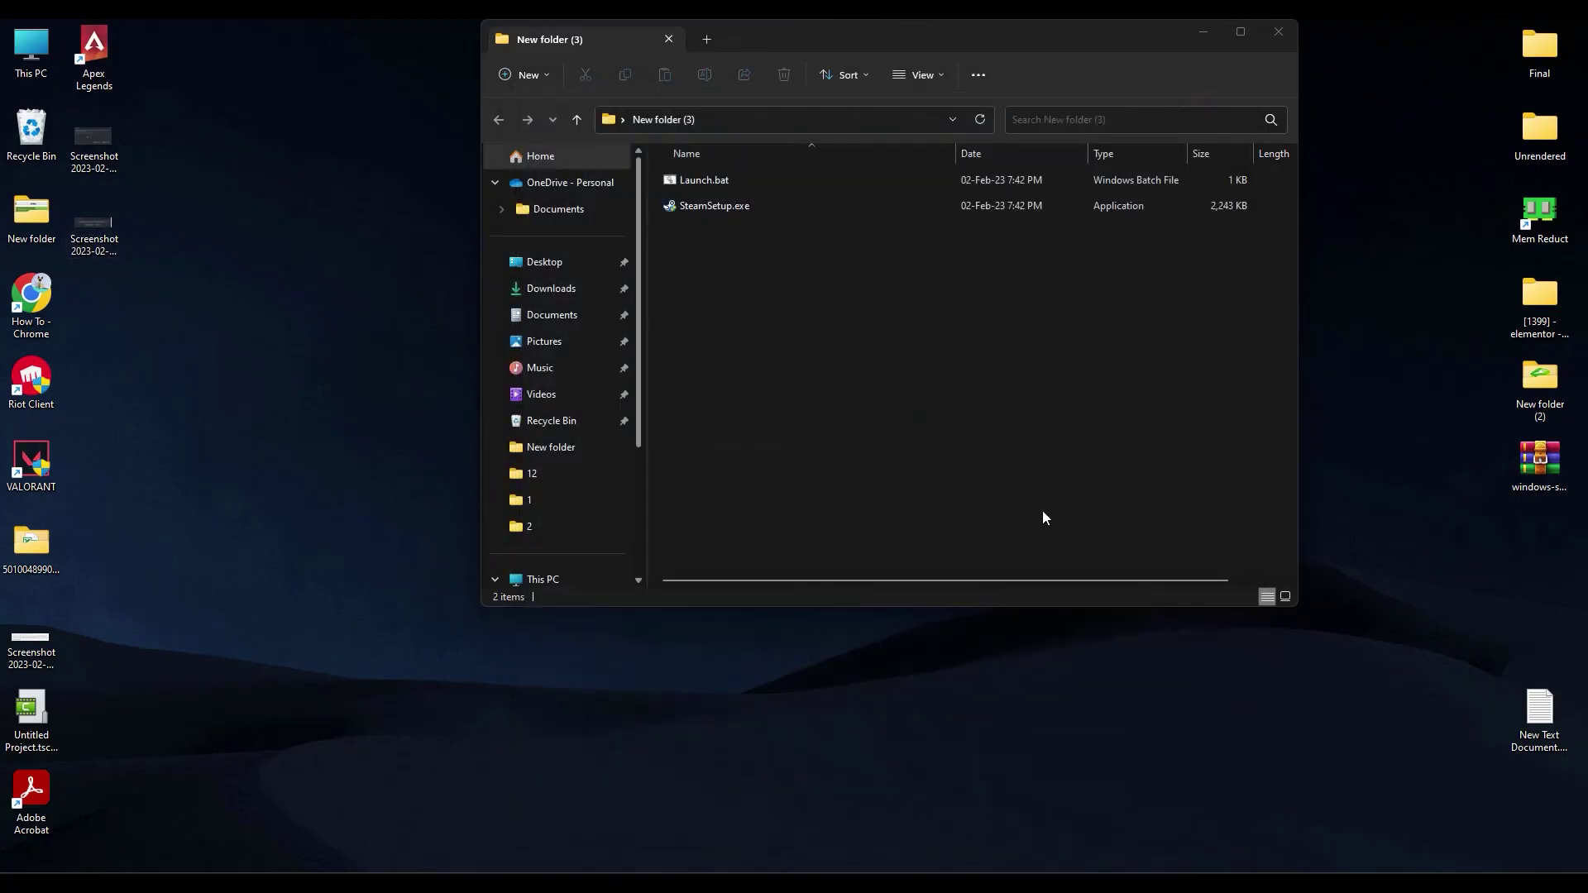
click(1274, 34)
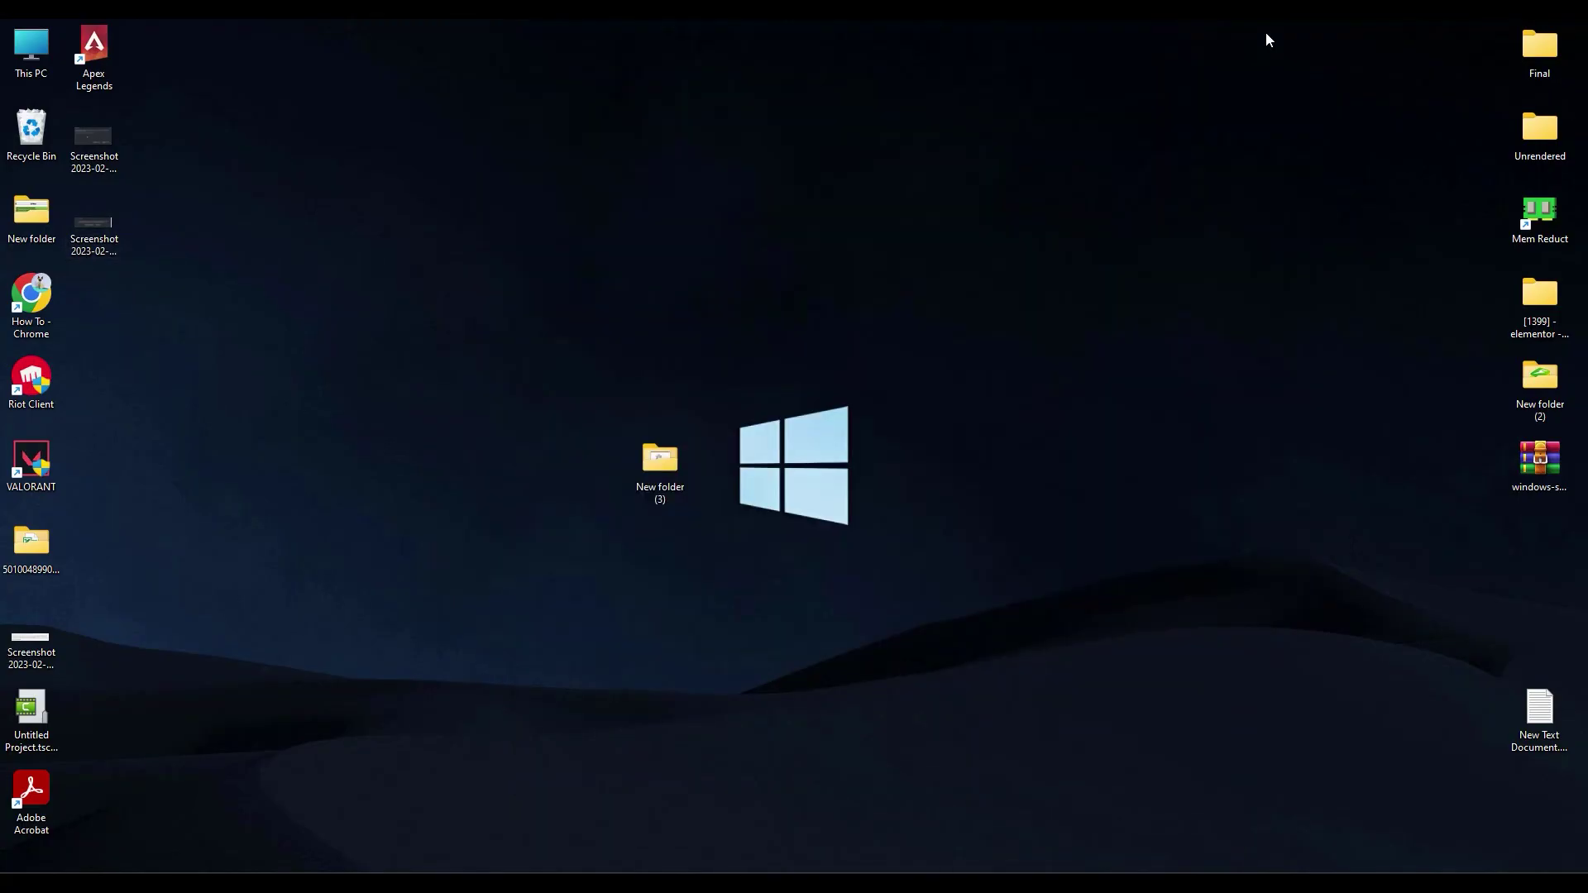